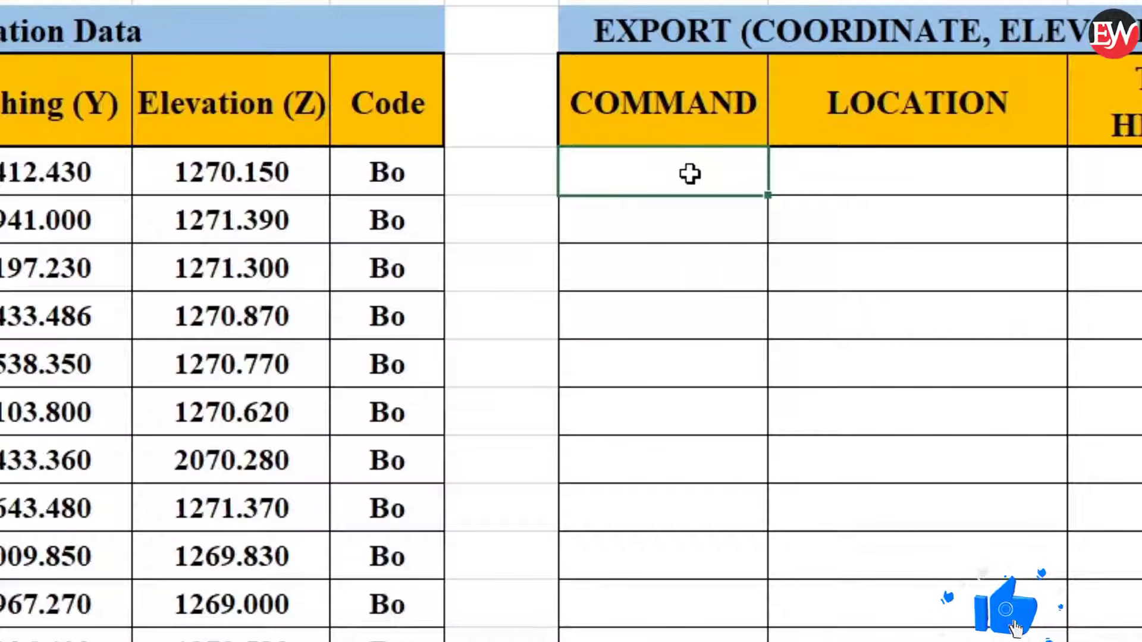
Enter -text as literal text in the first COMMAND cell and fill it down through point 23.
{"action": "type", "text": "'"}
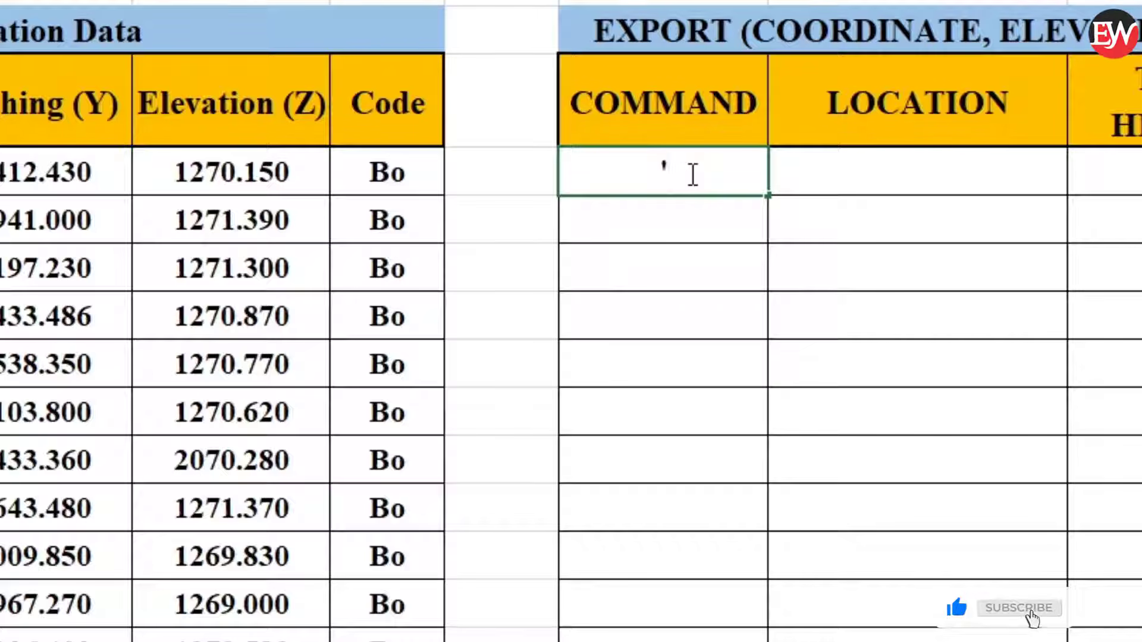
{"action": "type", "text": "-text"}
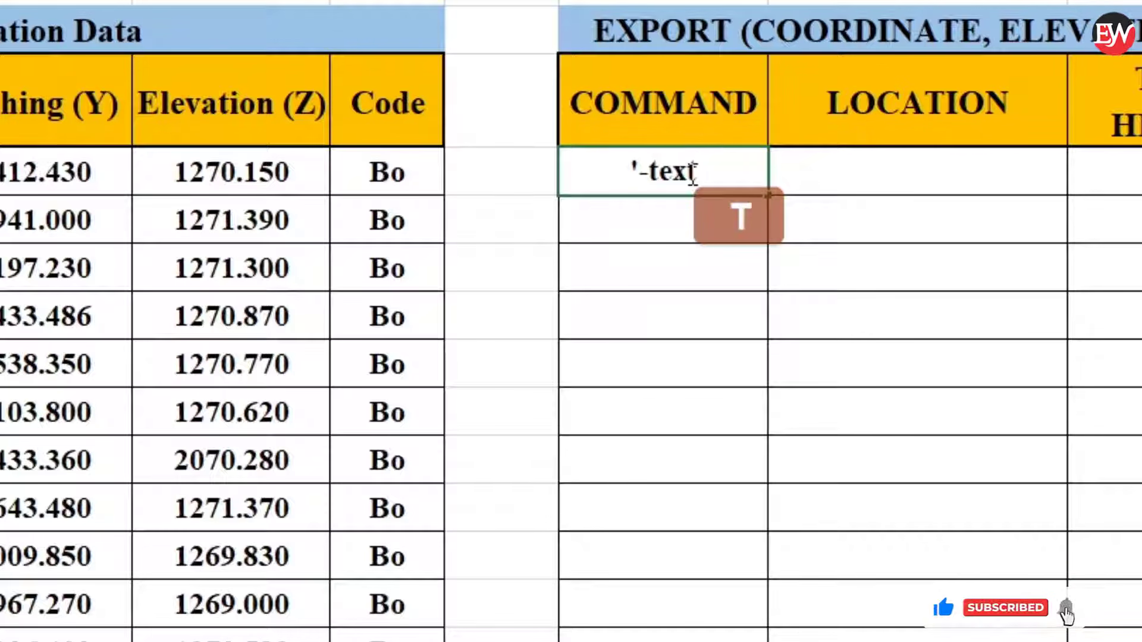
{"action": "key", "text": "Return"}
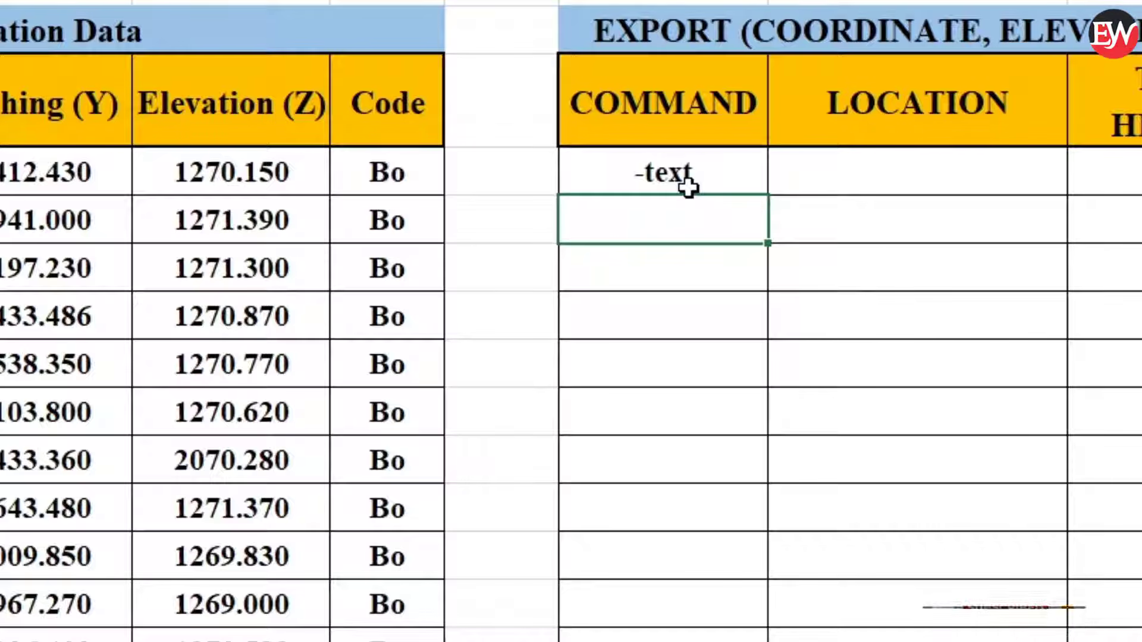
{"action": "left_click", "coordinate": [712, 172]}
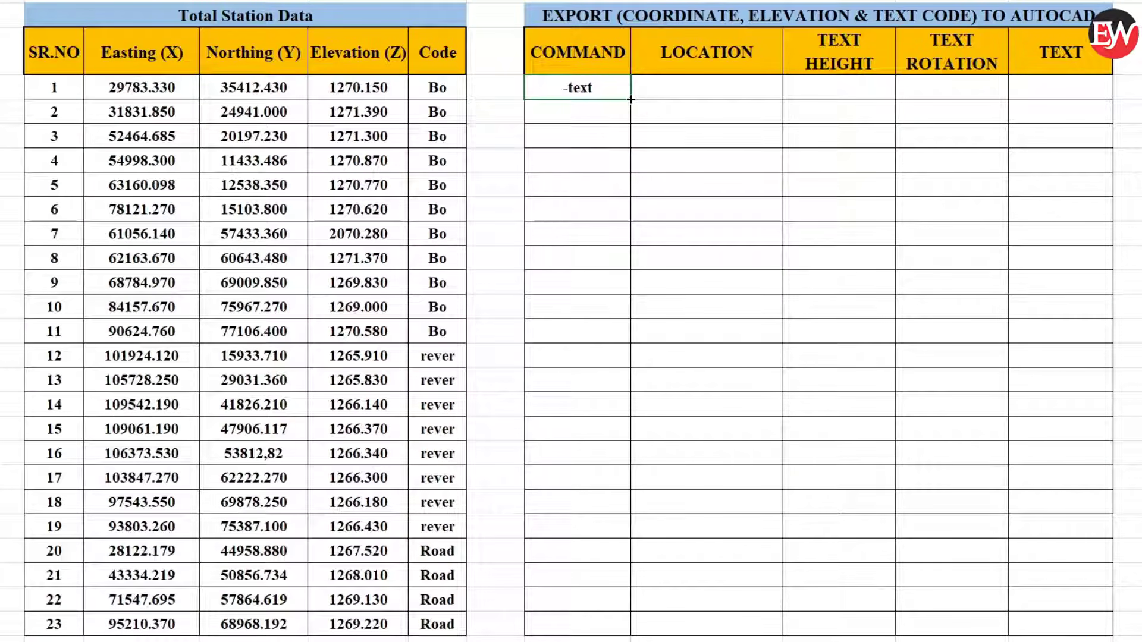
{"action": "left_click_drag", "start_coordinate": [632, 99], "coordinate": [636, 632]}
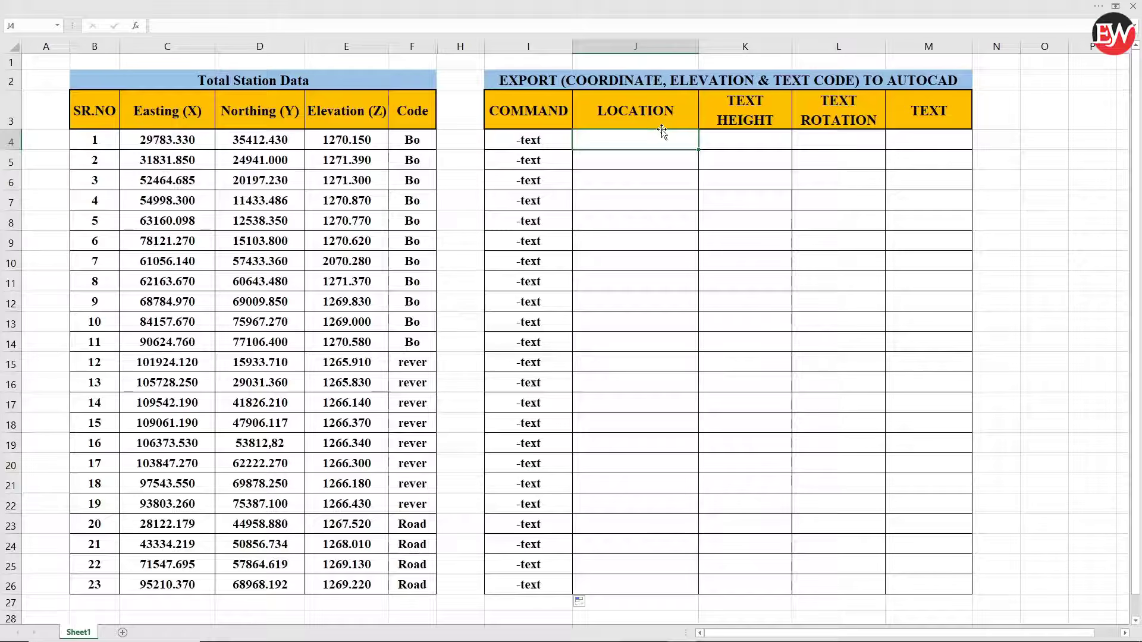
Join easting and northing with a comma in the LOCATION column using =C4&","&D4, filled down through point 23.
{"action": "left_click", "coordinate": [738, 86]}
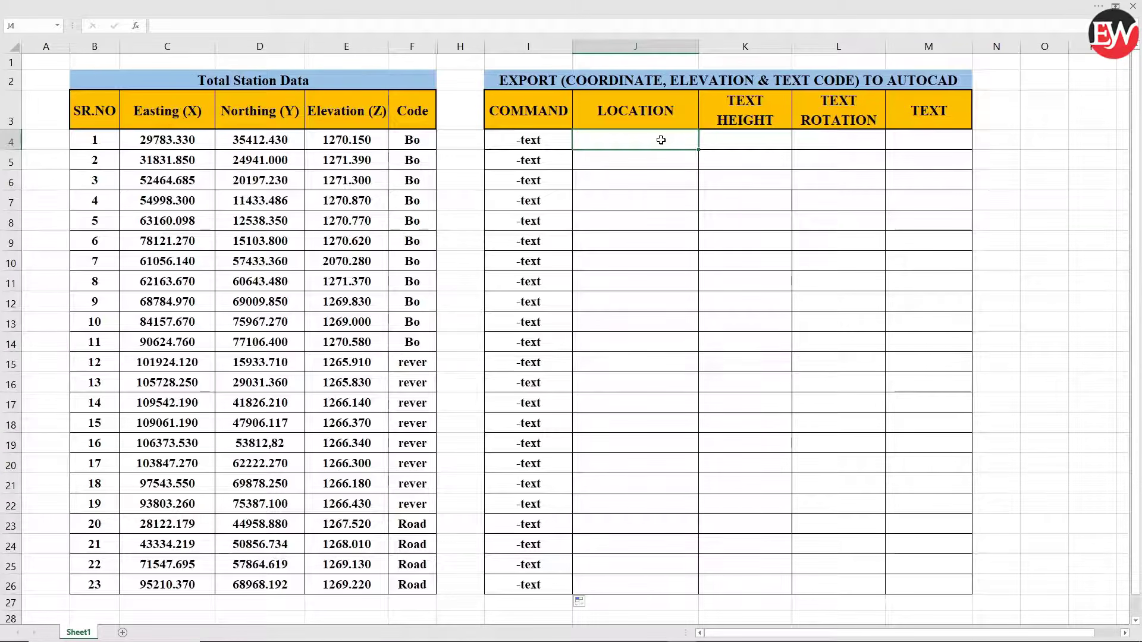
{"action": "type", "text": "="}
{"action": "left_click", "coordinate": [165, 139]}
{"action": "type", "text": "&"}
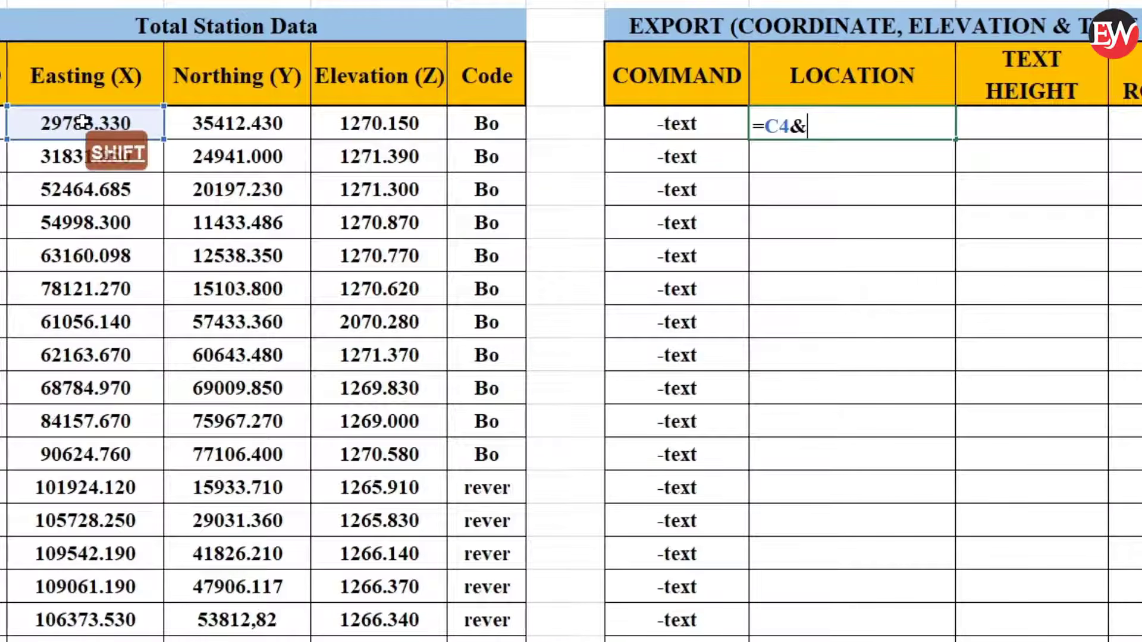
{"action": "type", "text": "\",\""}
{"action": "key", "text": "shift"}
{"action": "type", "text": "&"}
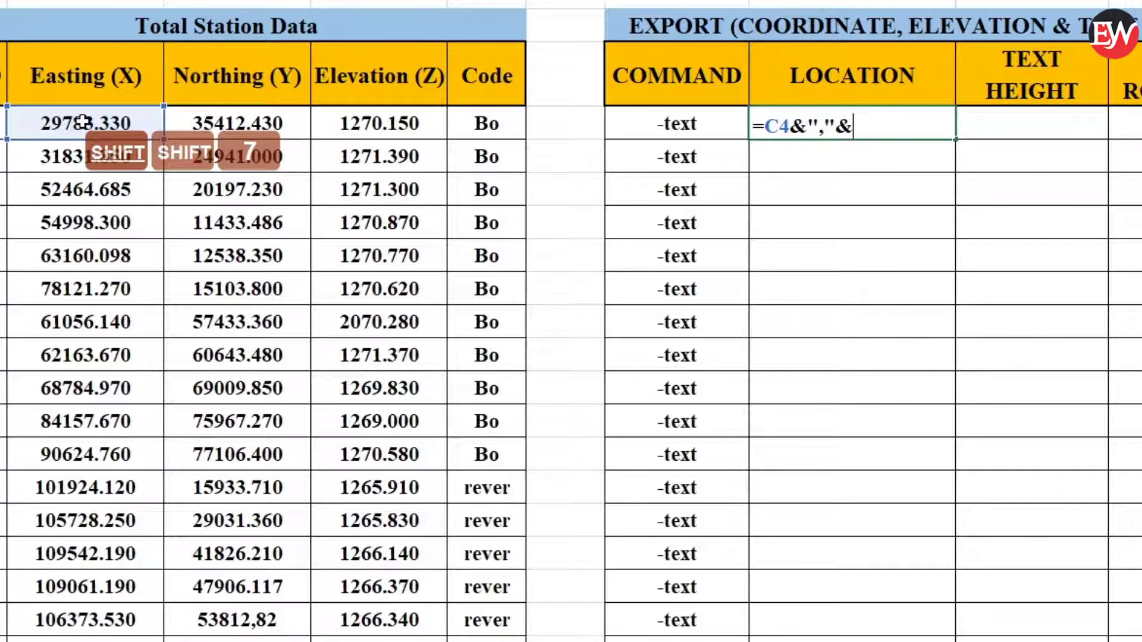
{"action": "left_click", "coordinate": [262, 123]}
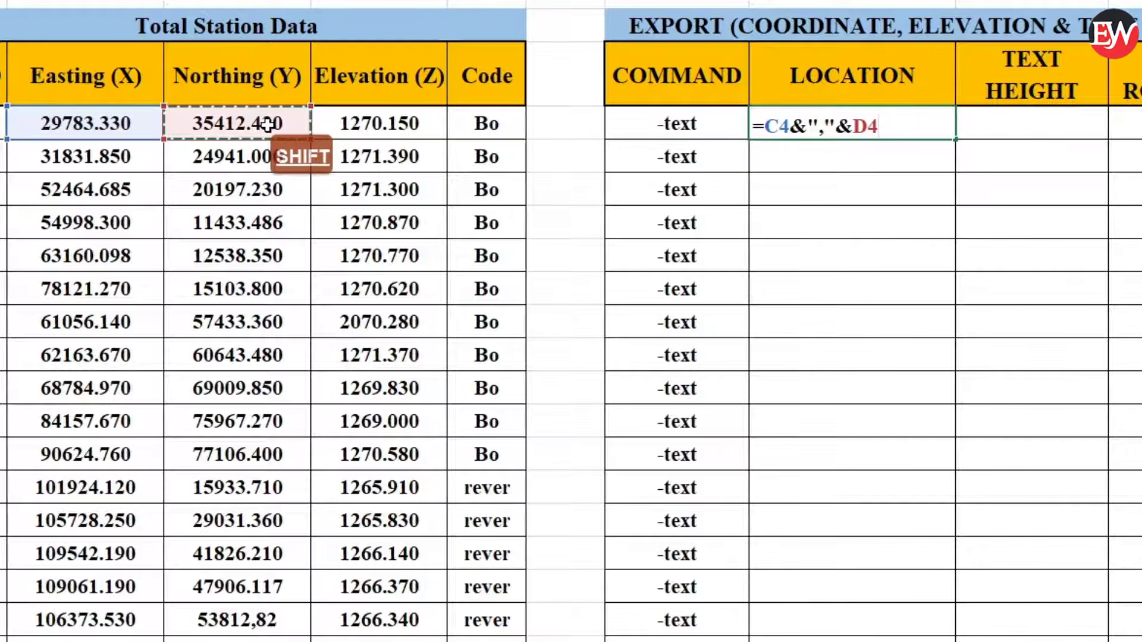
{"action": "key", "text": "Return"}
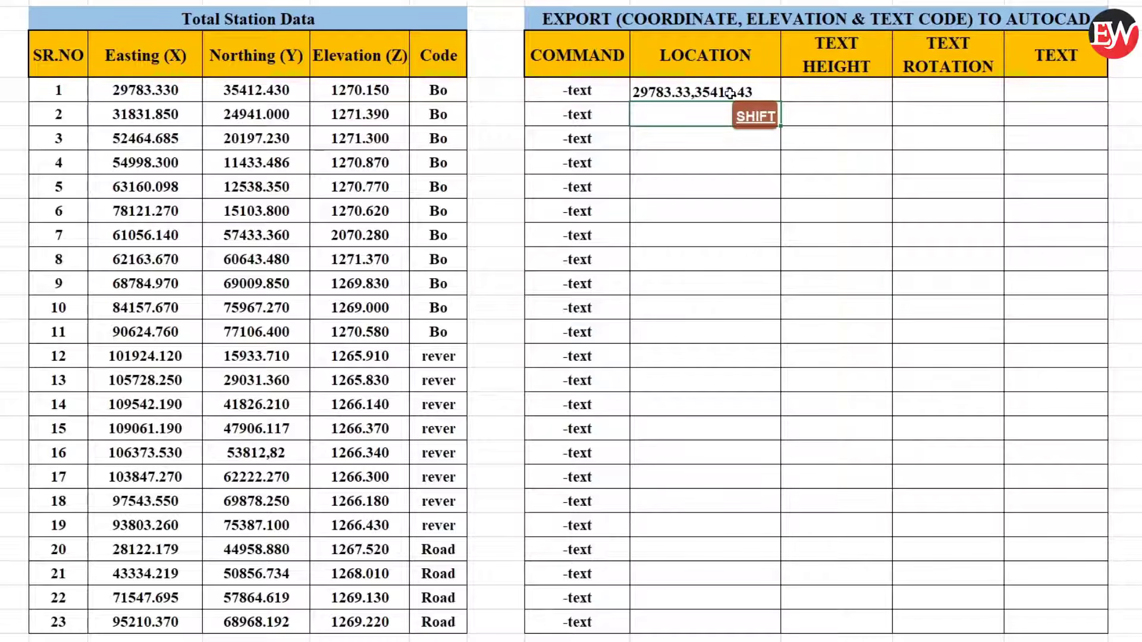
{"action": "left_click", "coordinate": [715, 93]}
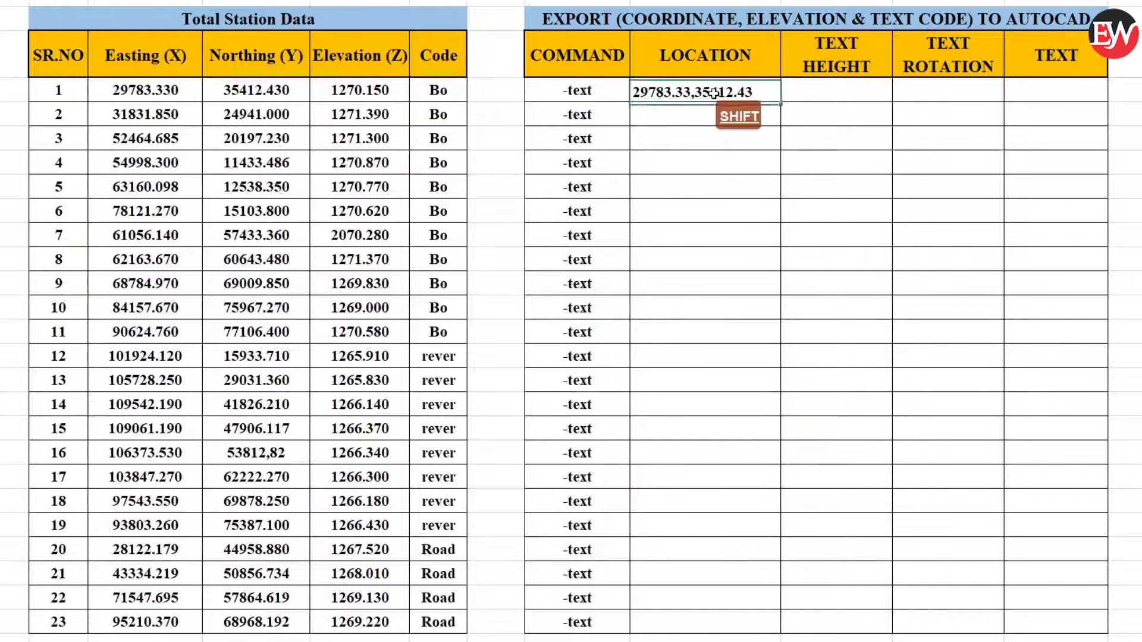
{"action": "double_click", "coordinate": [781, 101]}
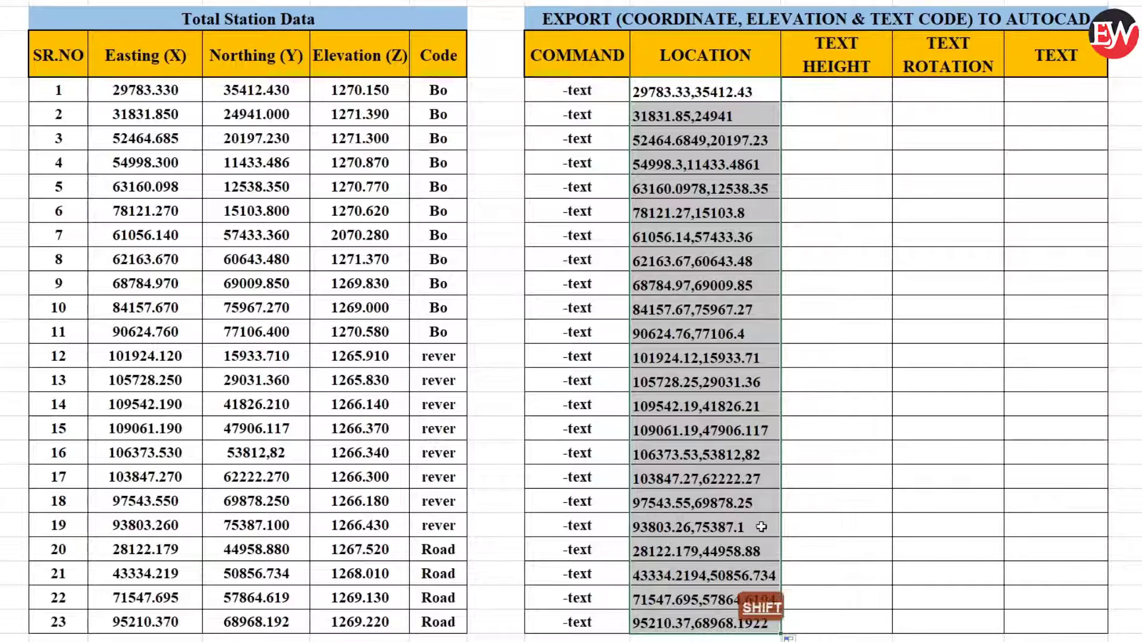
Fill the TEXT HEIGHT column with 150 and the TEXT ROTATION column with 0 for all 23 points.
{"action": "left_click", "coordinate": [838, 95]}
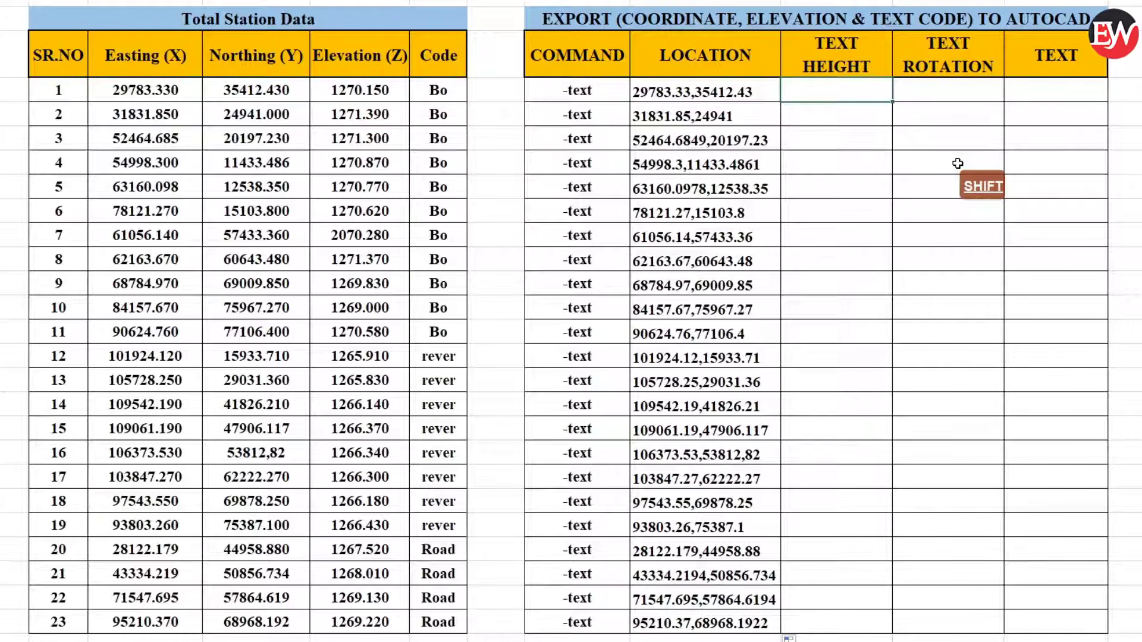
{"action": "type", "text": "150"}
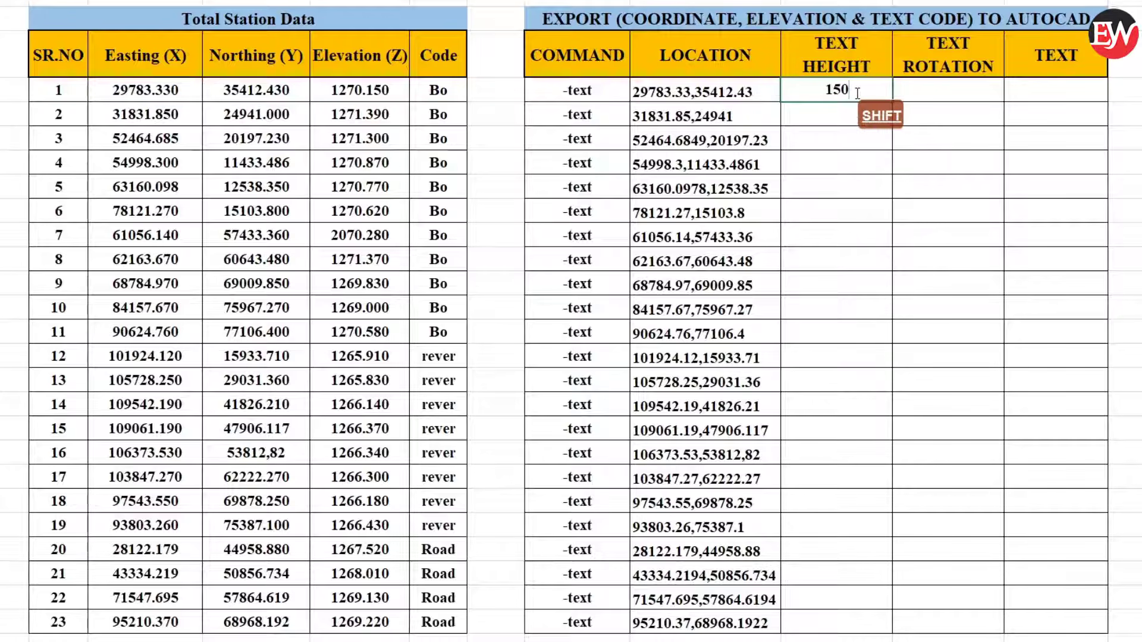
{"action": "double_click", "coordinate": [893, 103]}
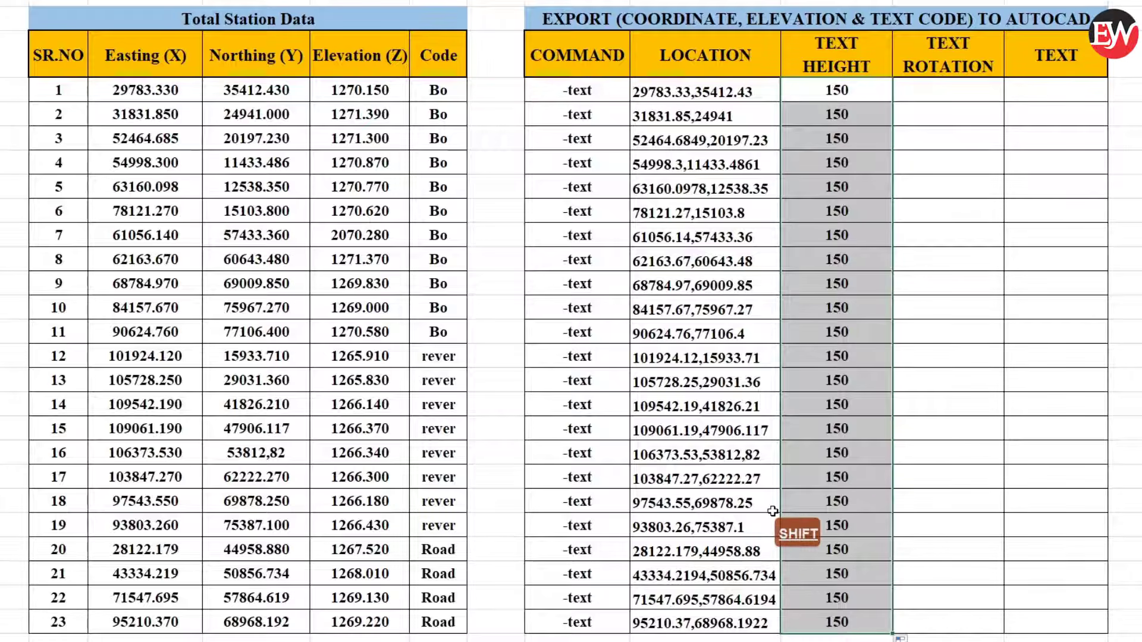
{"action": "left_click", "coordinate": [978, 96]}
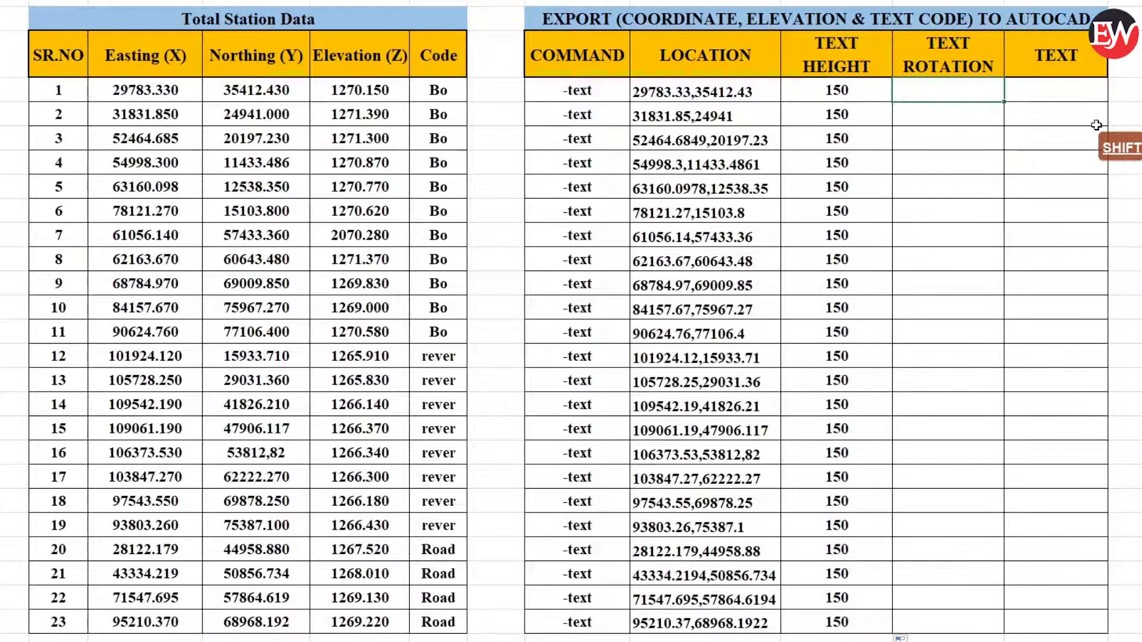
{"action": "type", "text": "0"}
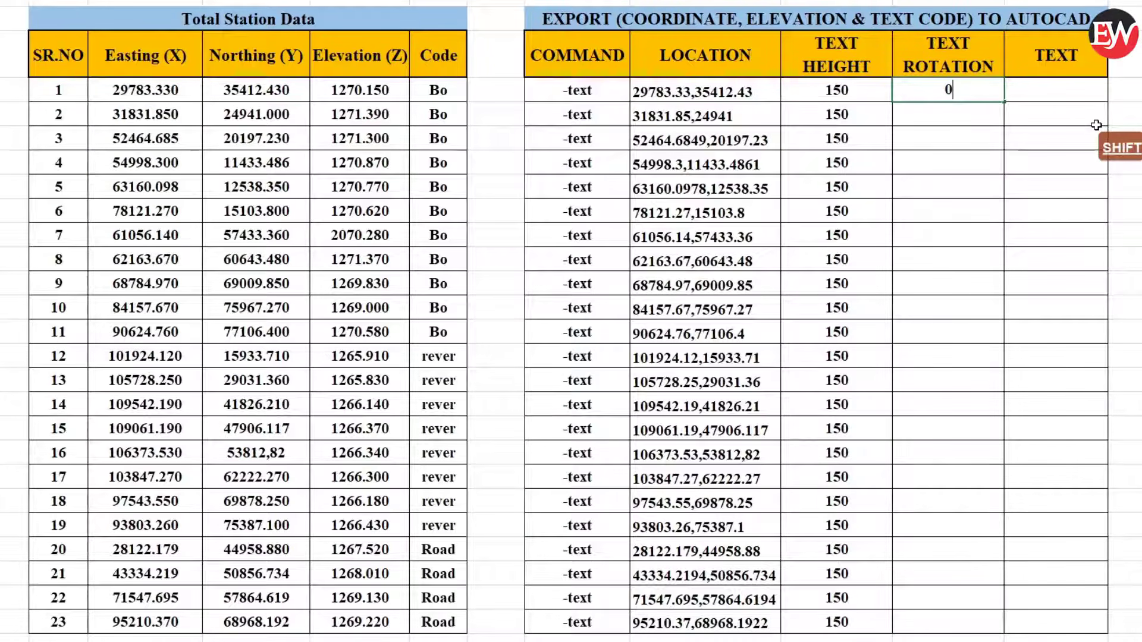
{"action": "double_click", "coordinate": [1004, 102]}
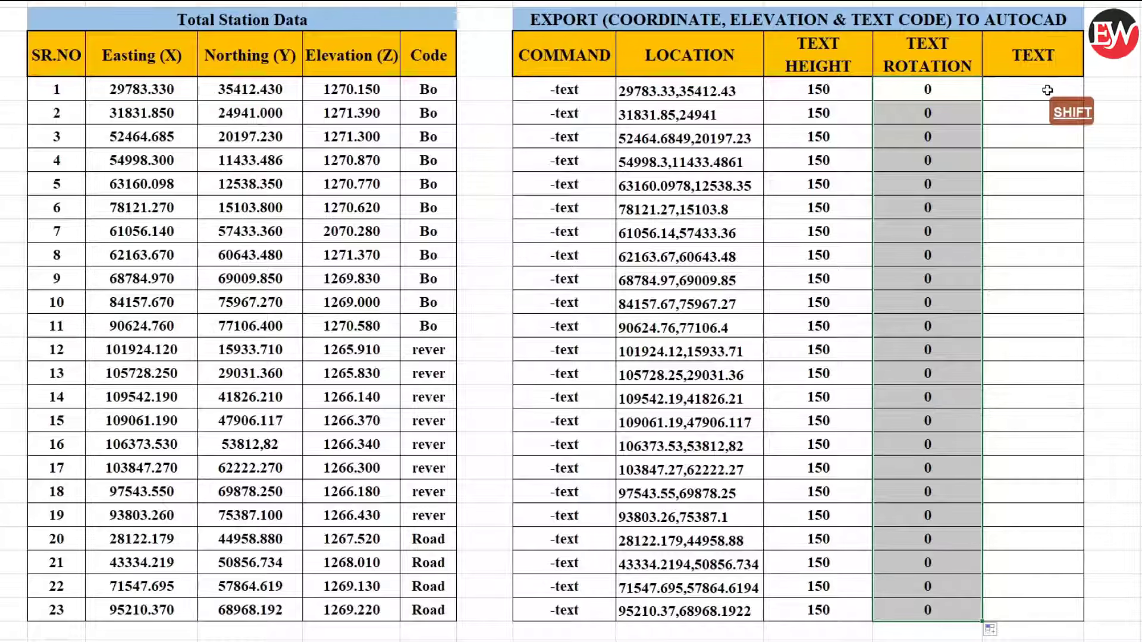
Copy all Code values from the Total Station Data table into the TEXT column of the export table.
{"action": "left_click", "coordinate": [450, 92]}
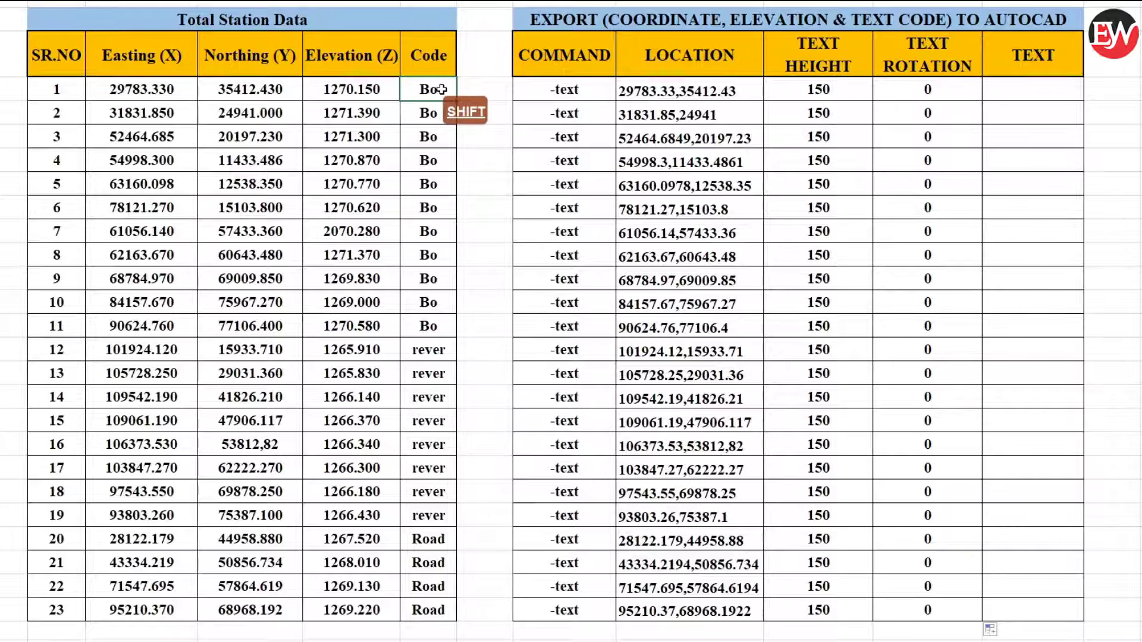
{"action": "left_click", "coordinate": [445, 90]}
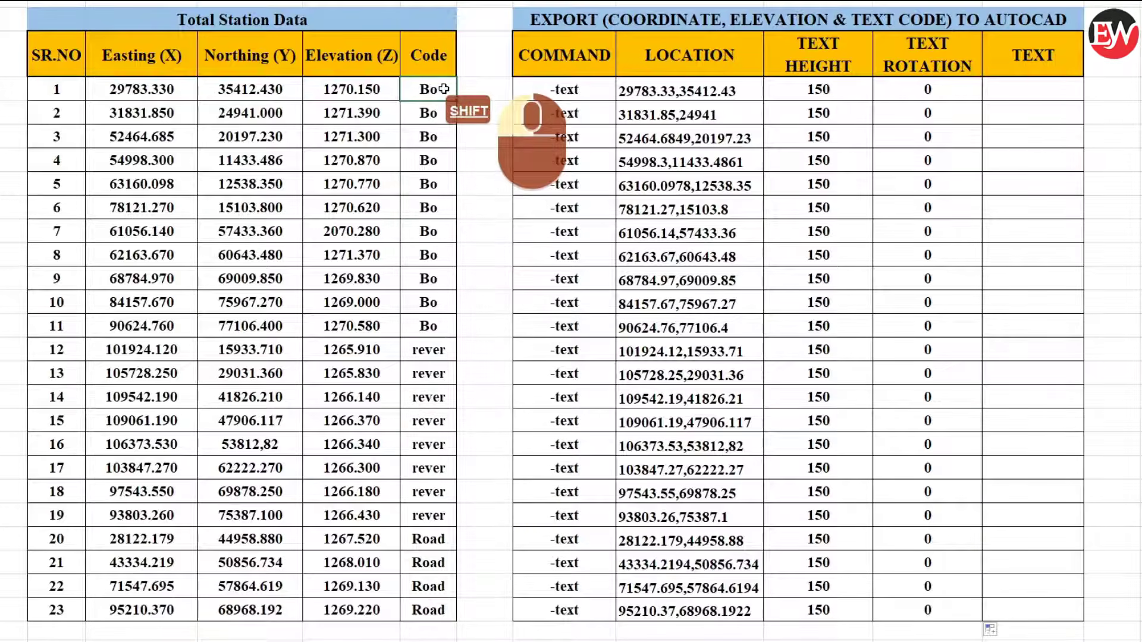
{"action": "left_click_drag", "start_coordinate": [444, 89], "coordinate": [429, 612], "text": "shift"}
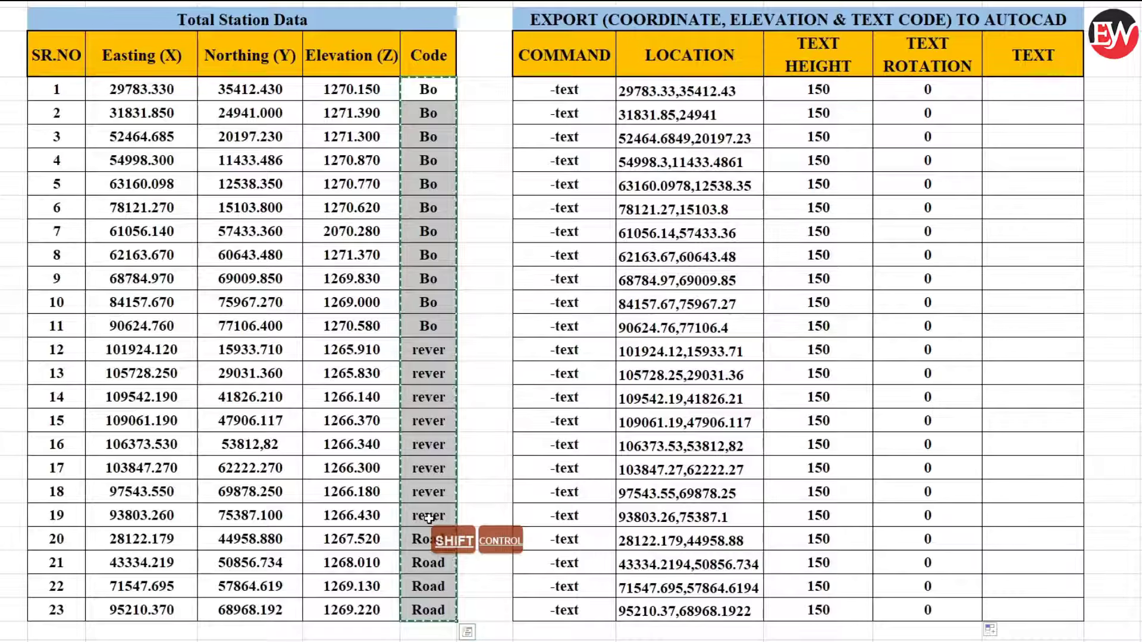
{"action": "key", "text": "ctrl+c"}
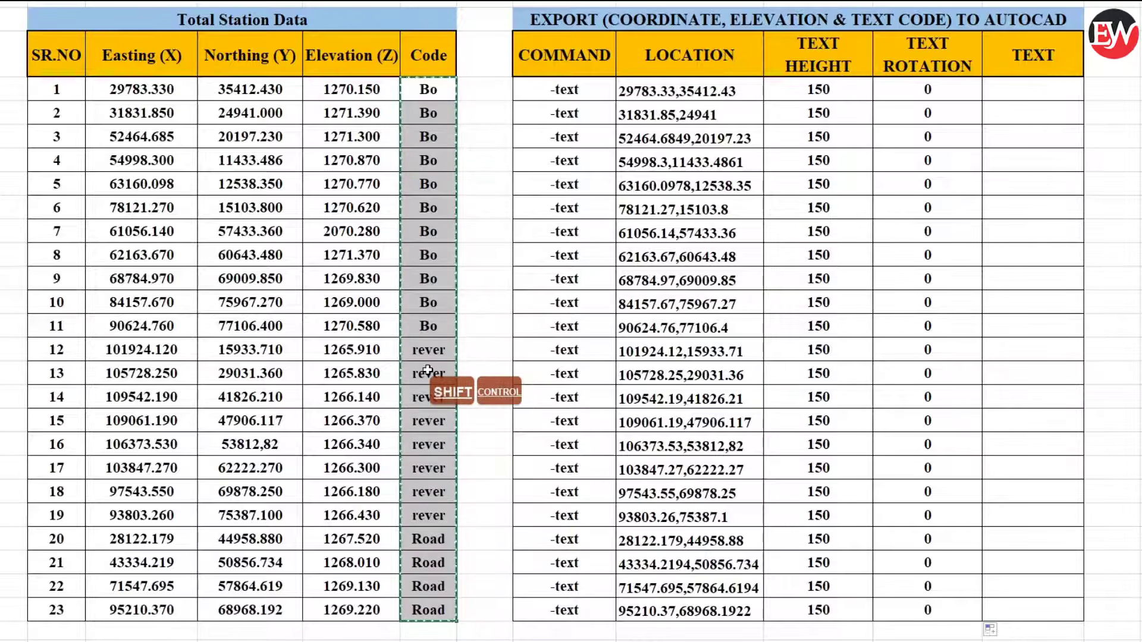
{"action": "left_click", "coordinate": [1020, 89]}
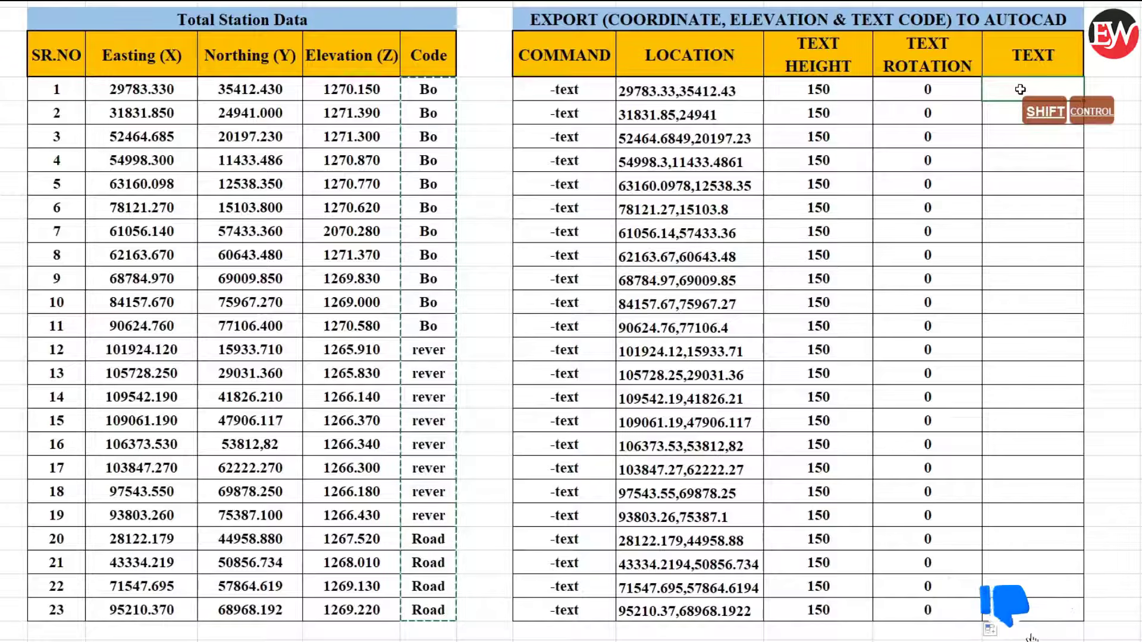
{"action": "key", "text": "ctrl+v"}
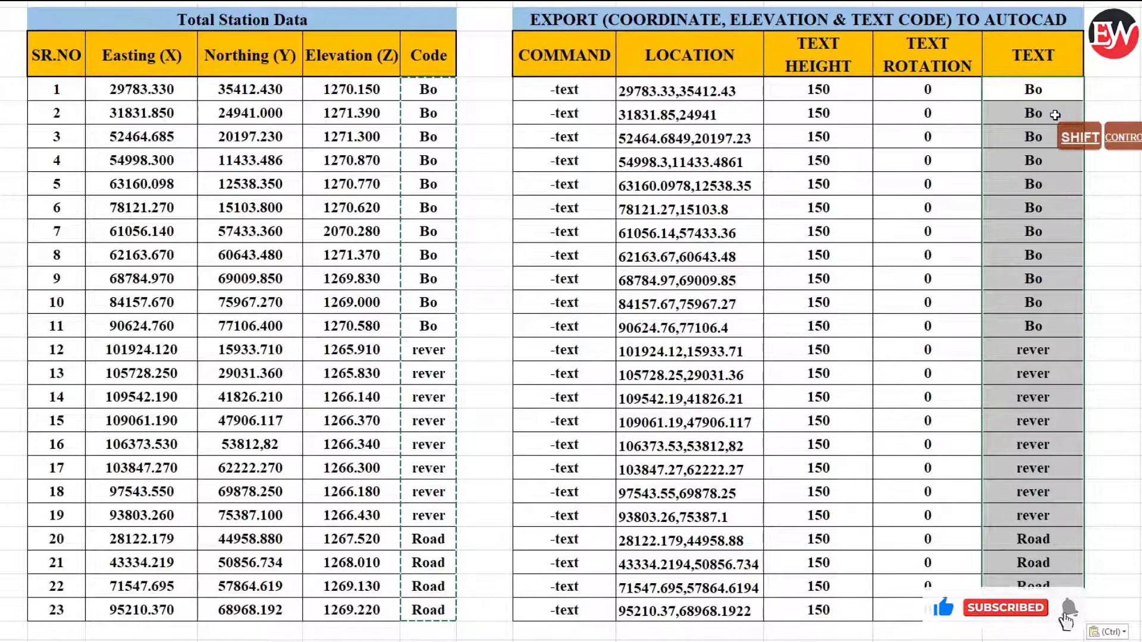
{"action": "left_click", "coordinate": [1107, 136]}
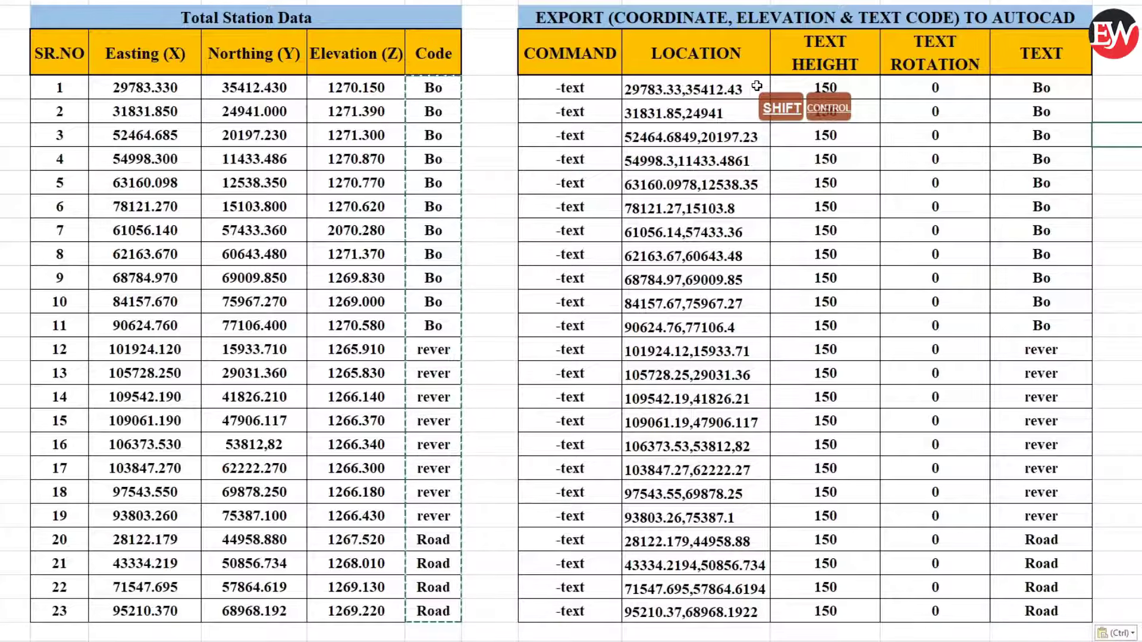
Copy the LOCATION coordinates of all 23 points to the clipboard.
{"action": "left_click", "coordinate": [719, 88]}
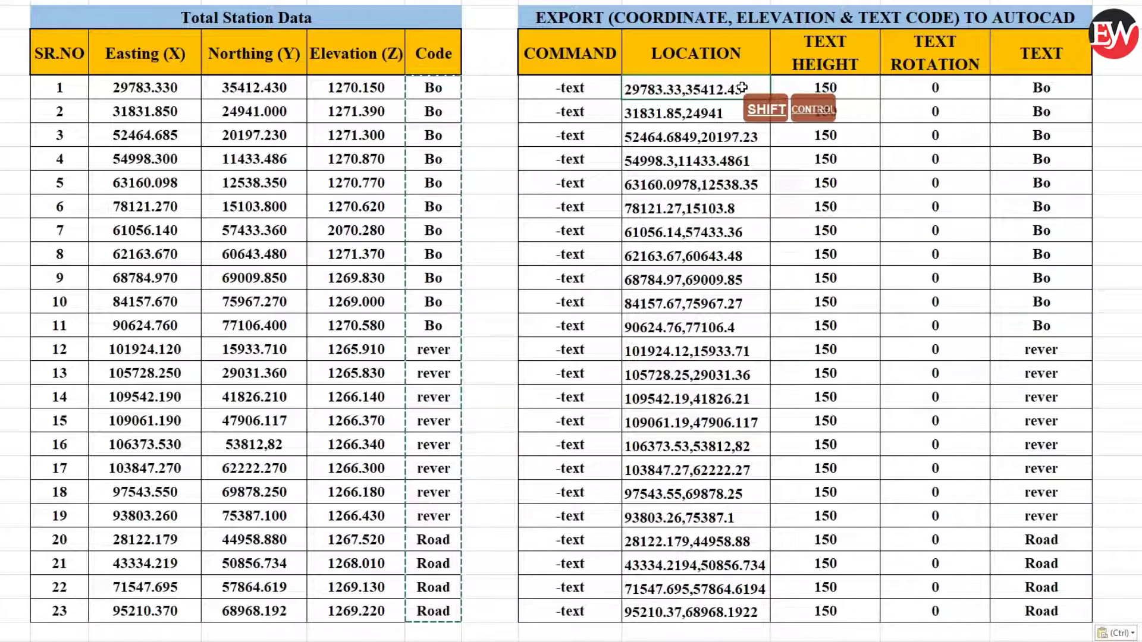
{"action": "left_click", "coordinate": [741, 87], "text": "ctrl+shift"}
{"action": "left_click_drag", "start_coordinate": [741, 87], "coordinate": [742, 607]}
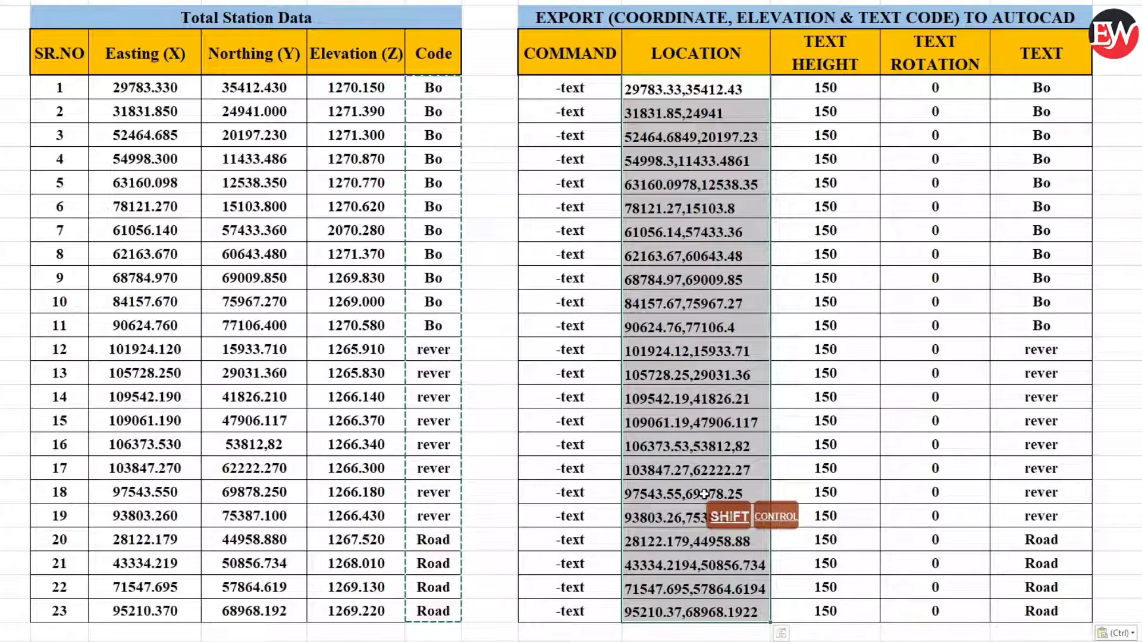
{"action": "key", "text": "ctrl+c"}
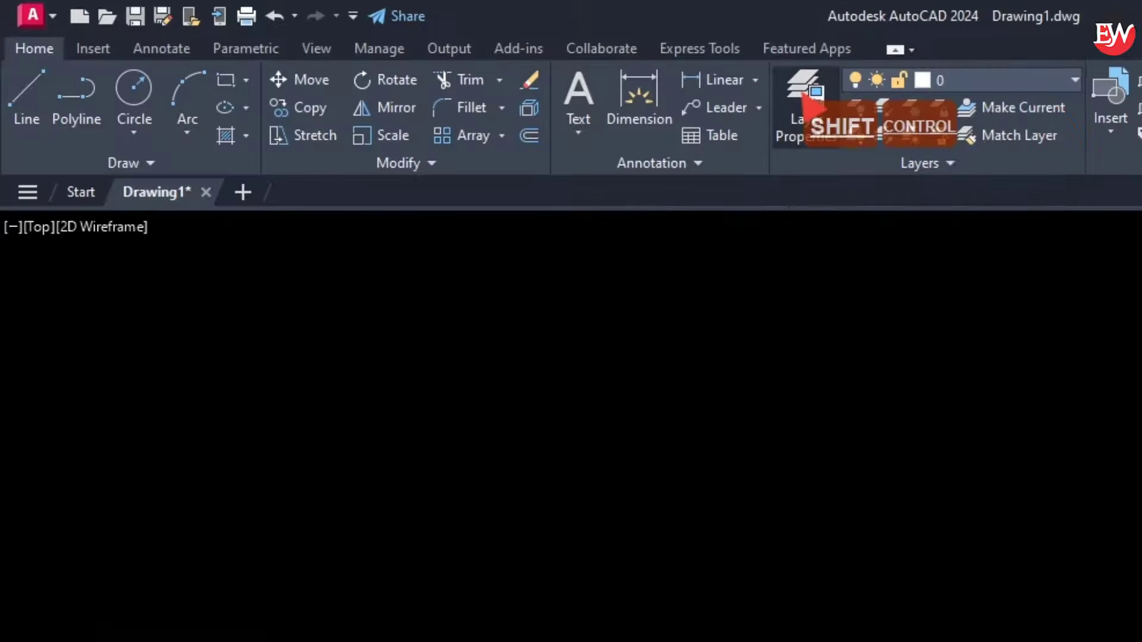
In AutoCAD, create a new layer named Easting and set its color to red.
{"action": "left_click", "coordinate": [806, 94]}
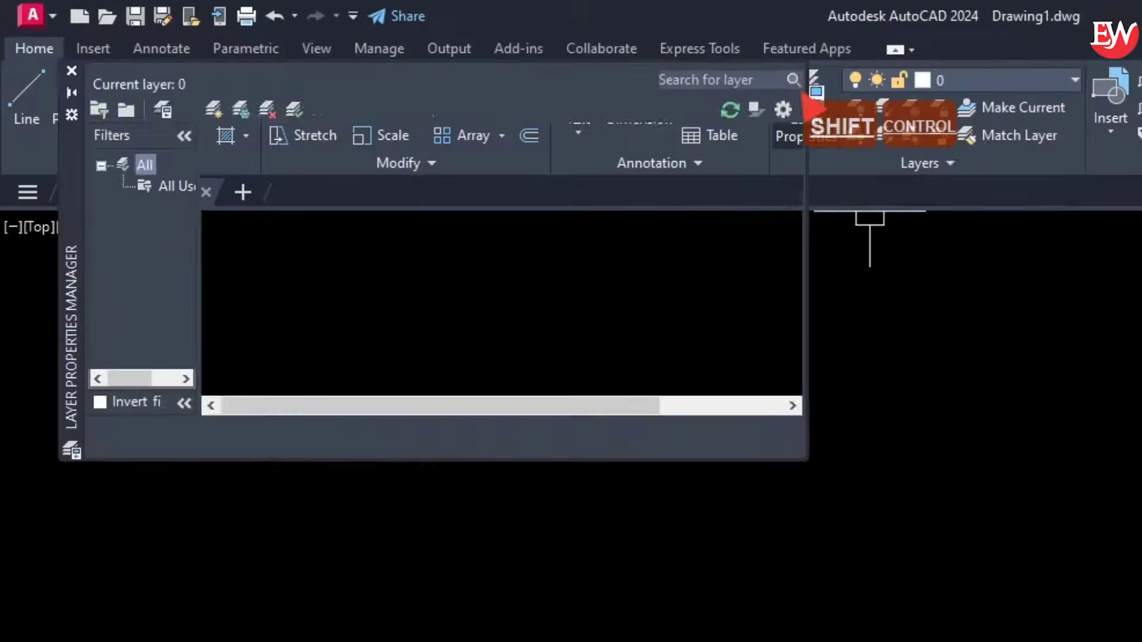
{"action": "left_click", "coordinate": [215, 109]}
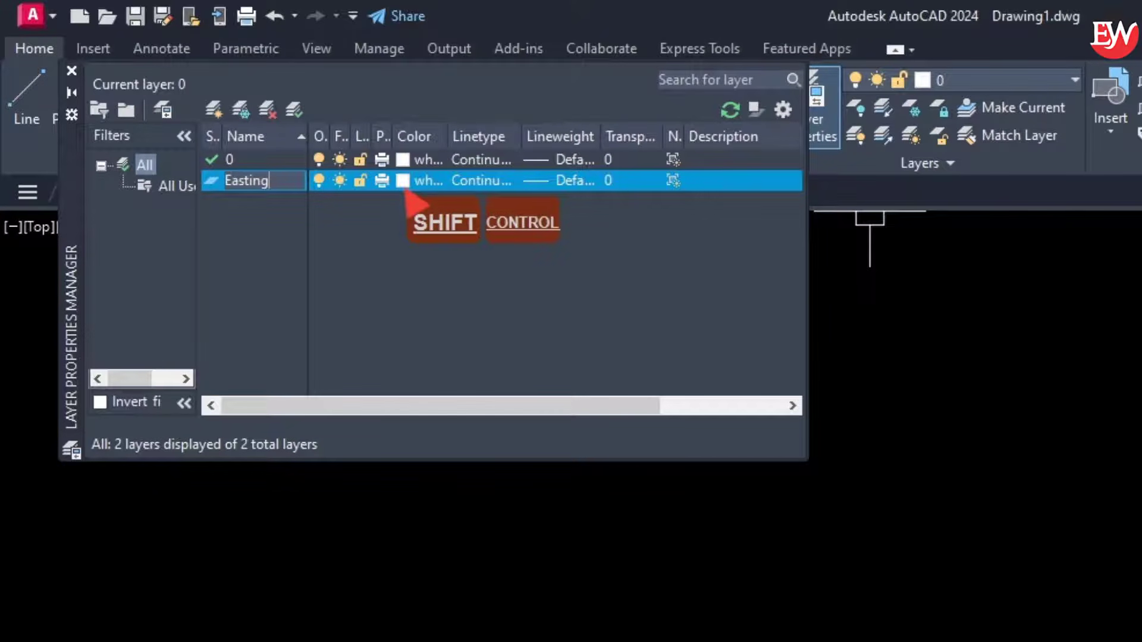
{"action": "left_click", "coordinate": [403, 180]}
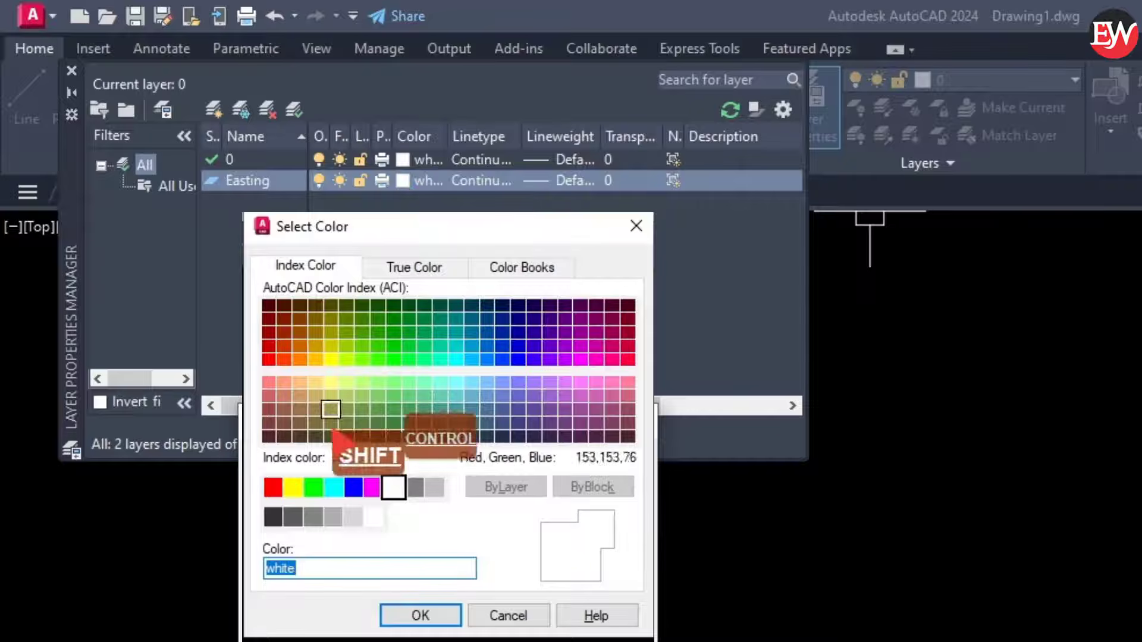
{"action": "left_click", "coordinate": [273, 487]}
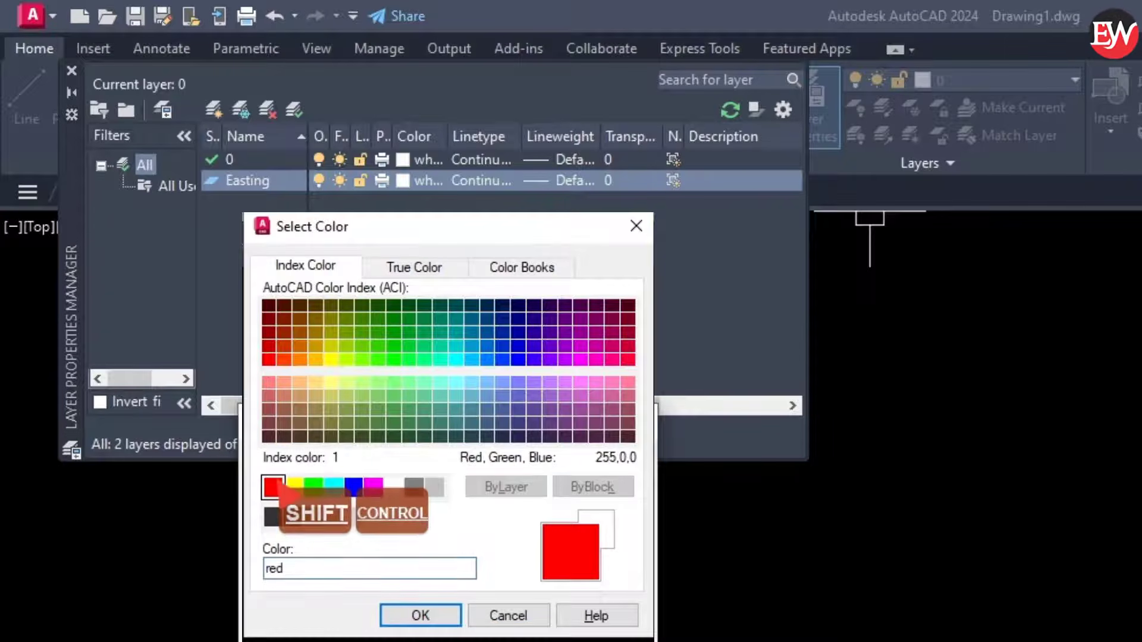
{"action": "left_click", "coordinate": [421, 616]}
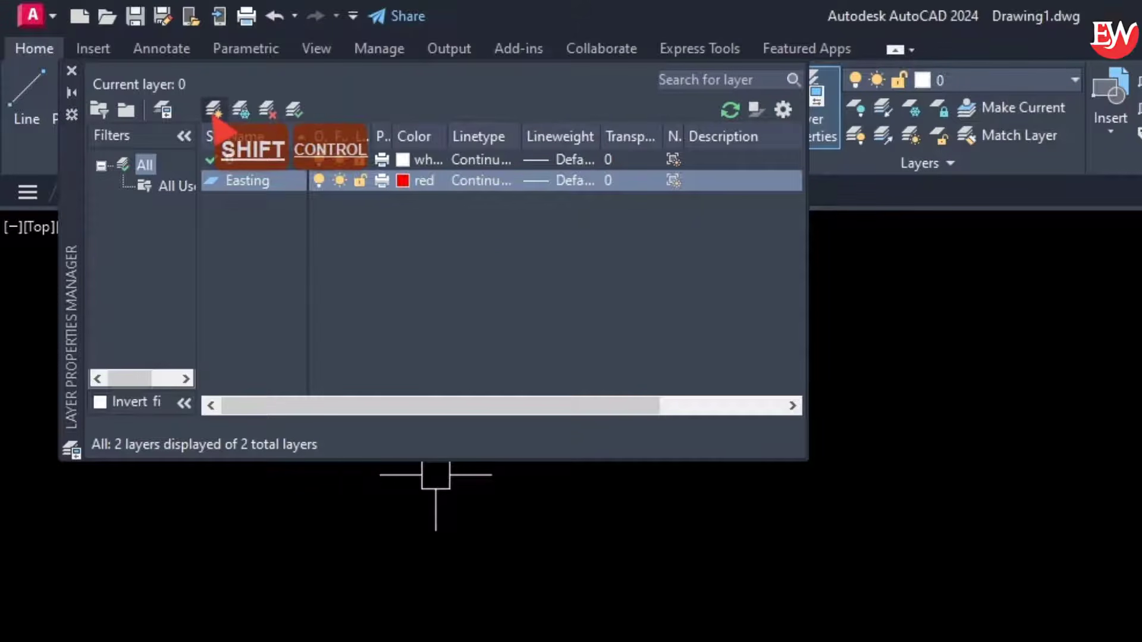
Create a new layer named Northing and set its color to cyan.
{"action": "left_click", "coordinate": [214, 110]}
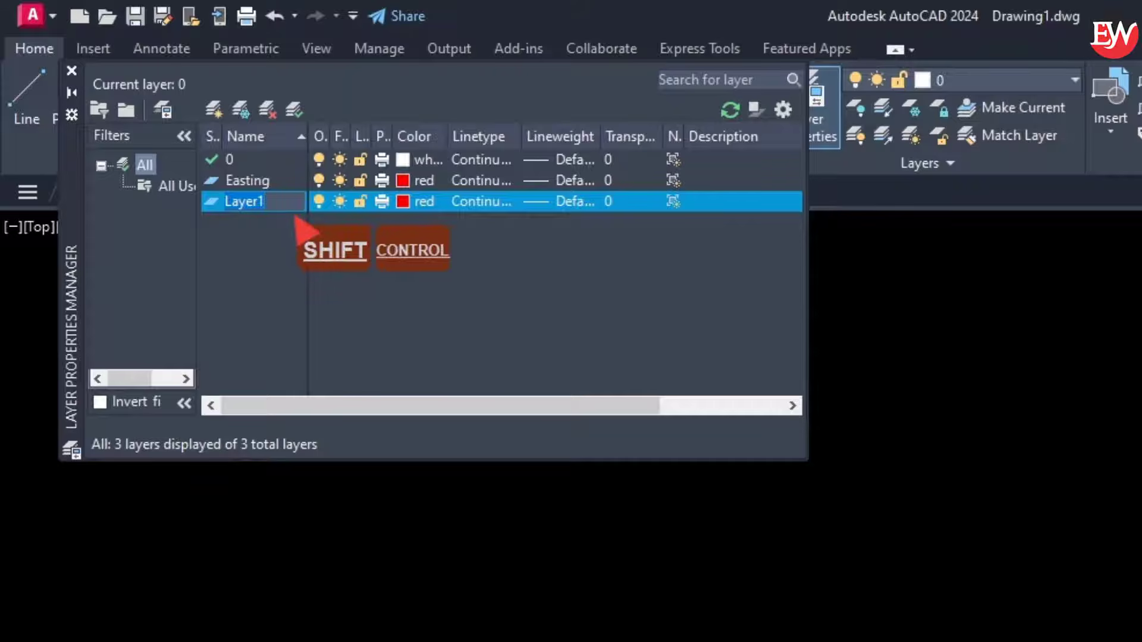
{"action": "type", "text": "Northing"}
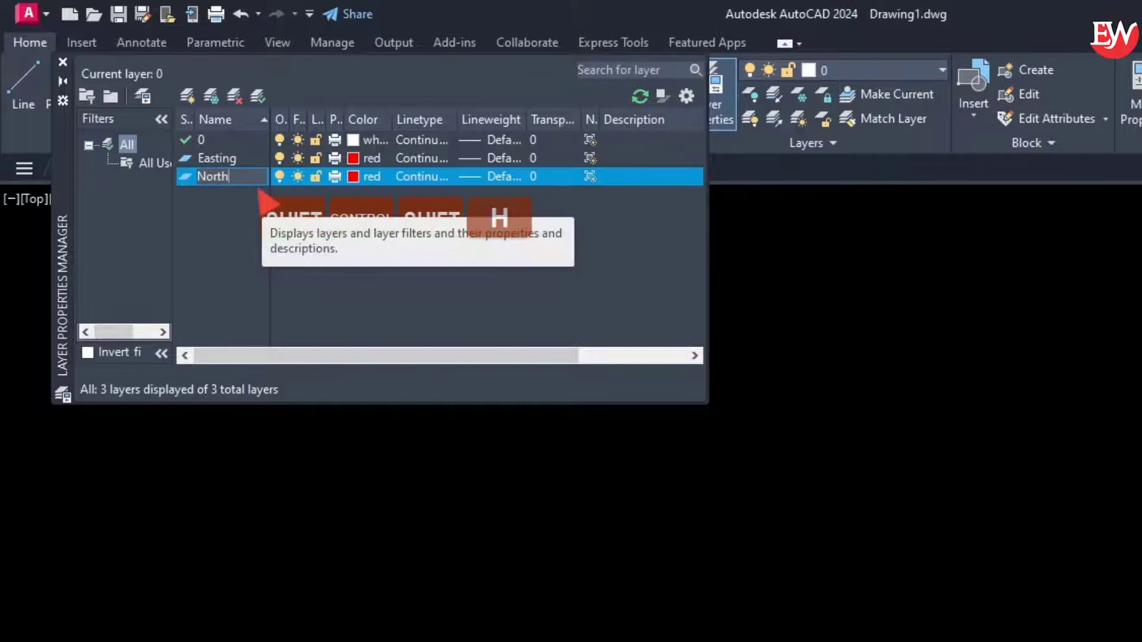
{"action": "left_click", "coordinate": [353, 176]}
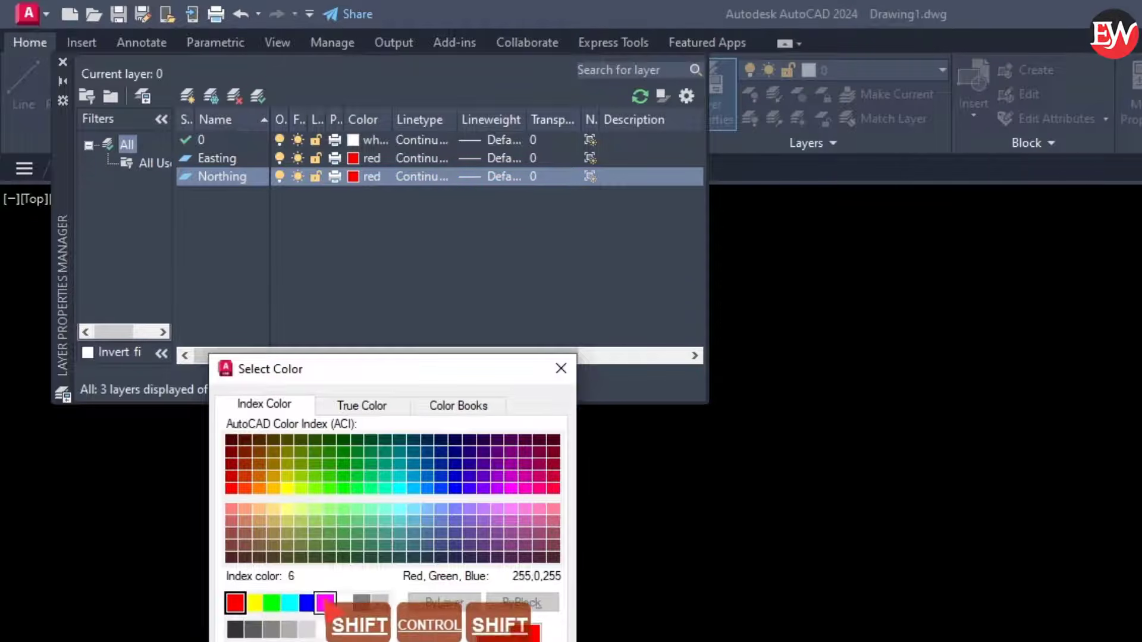
{"action": "left_click", "coordinate": [387, 641]}
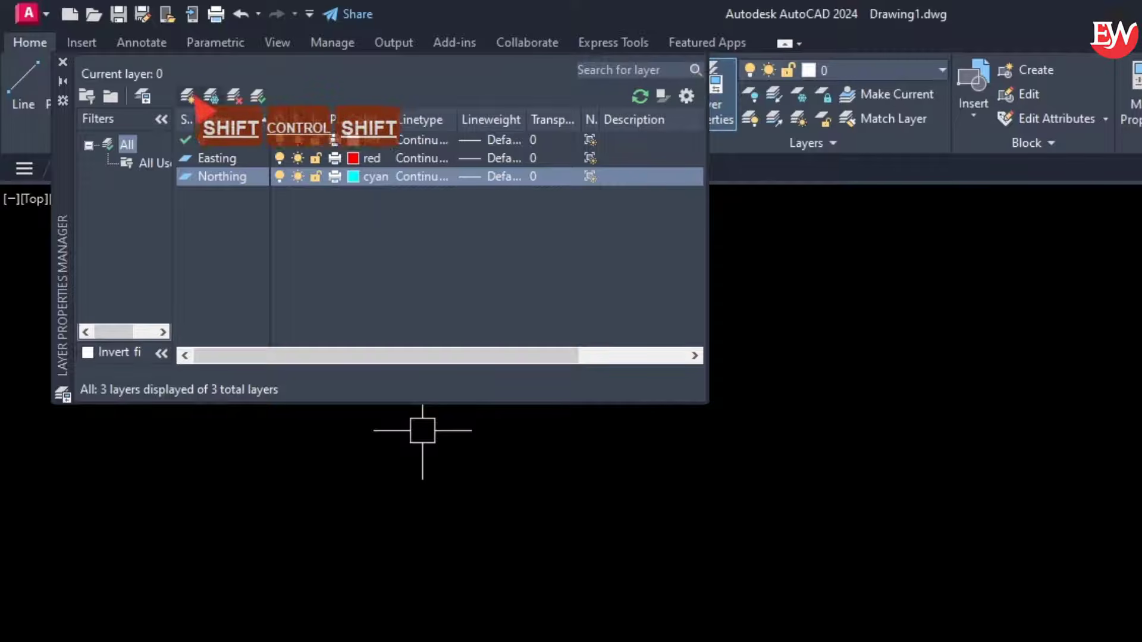
Create a new layer named Elevation and set its color to magenta.
{"action": "left_click", "coordinate": [187, 96]}
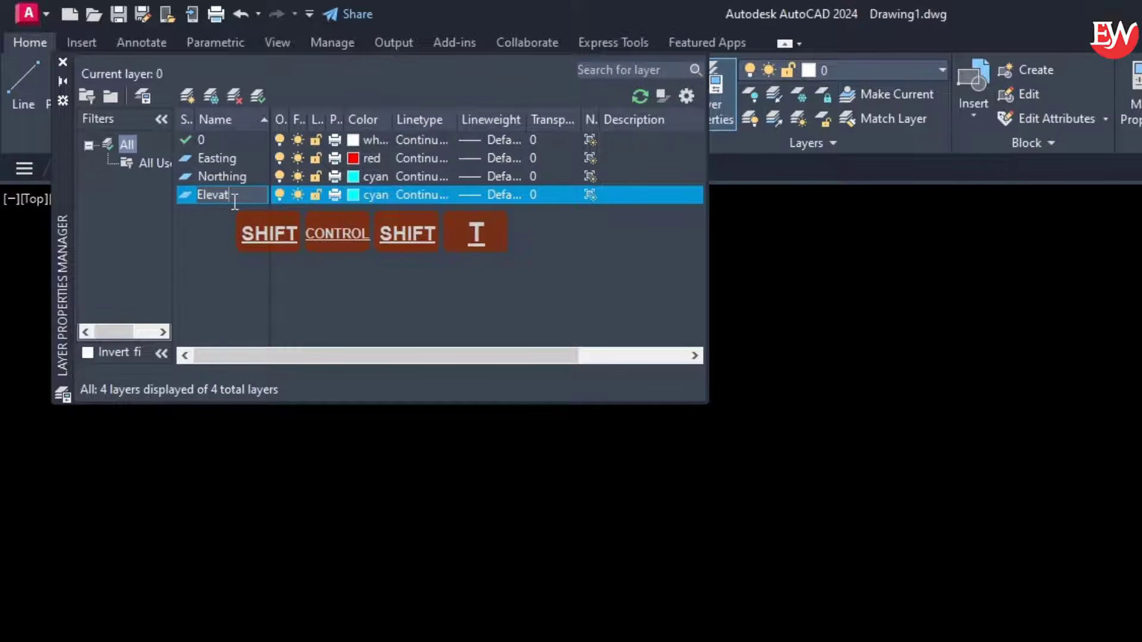
{"action": "left_click", "coordinate": [356, 197]}
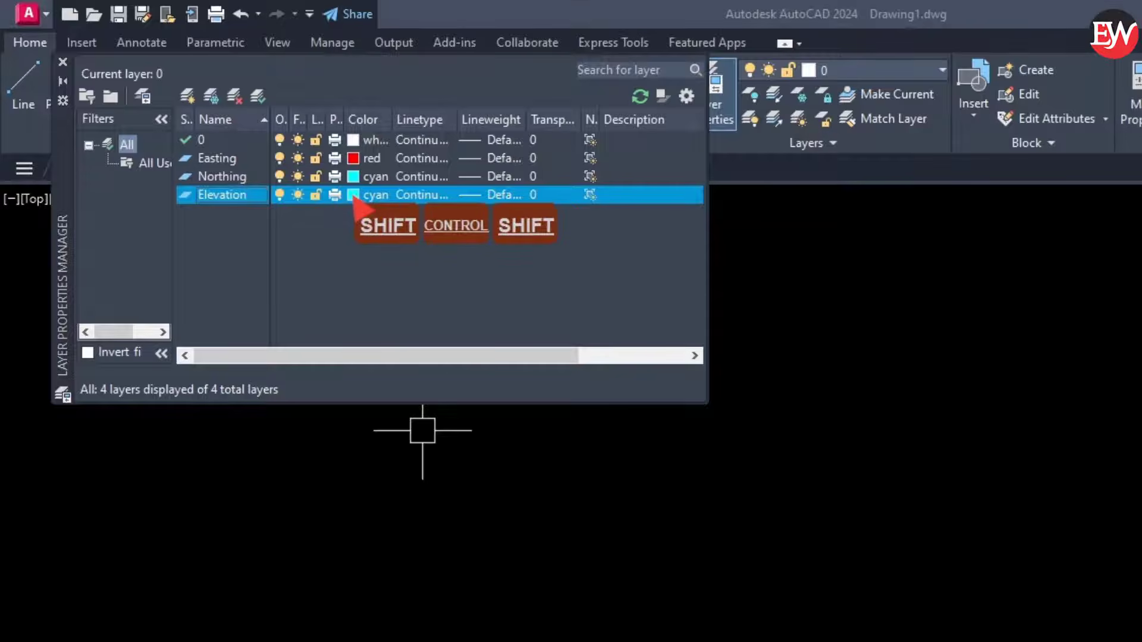
{"action": "left_click", "coordinate": [329, 607]}
{"action": "left_click", "coordinate": [387, 641]}
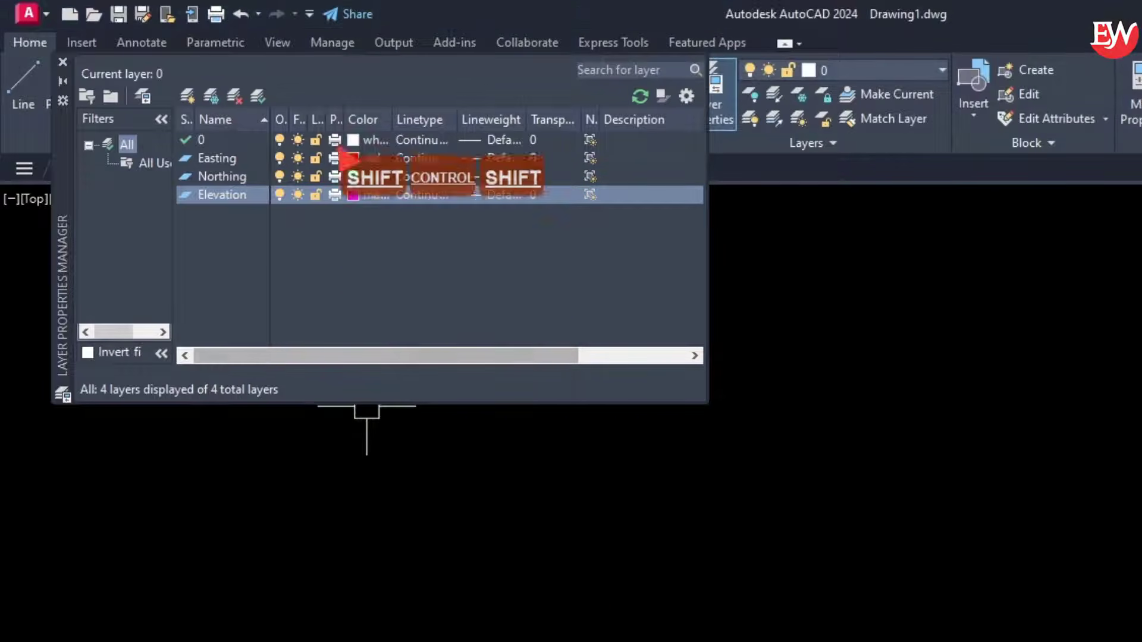
Create a new layer named Code with the color blue, and close the layer manager.
{"action": "left_click", "coordinate": [187, 96]}
{"action": "type", "text": "Code"}
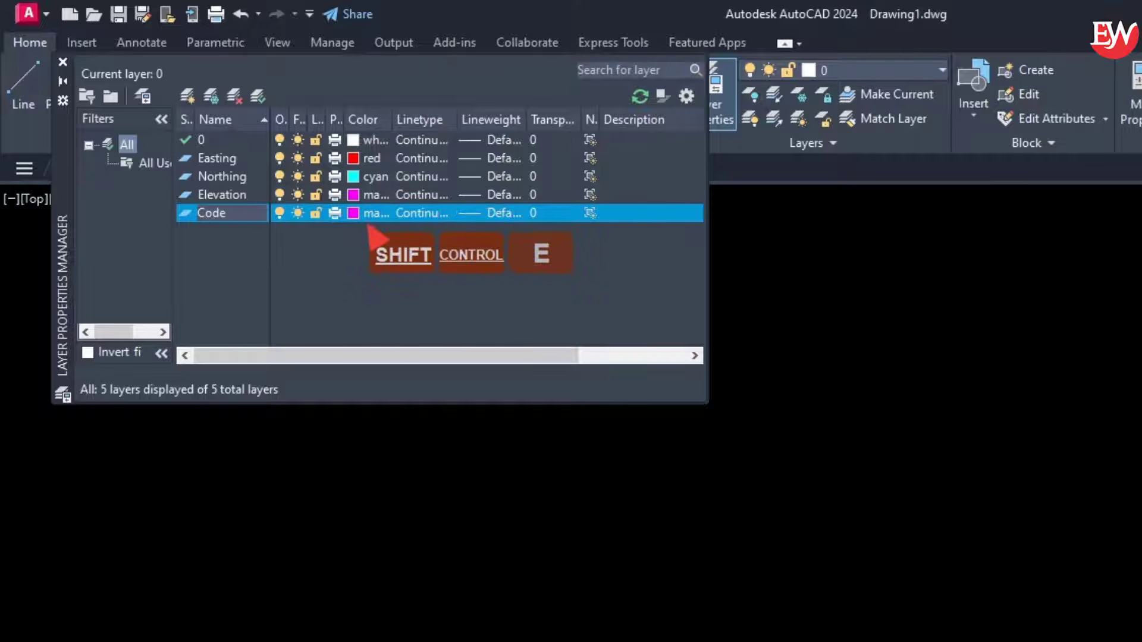
{"action": "left_click", "coordinate": [353, 213]}
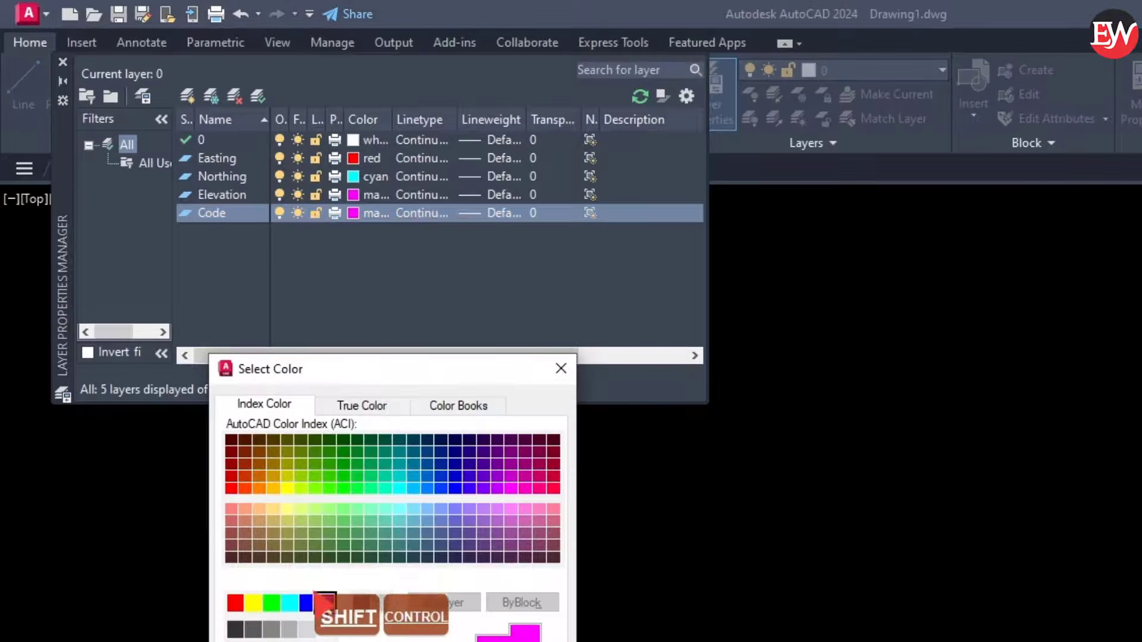
{"action": "left_click", "coordinate": [307, 605]}
{"action": "left_click", "coordinate": [386, 641]}
{"action": "left_click", "coordinate": [62, 62]}
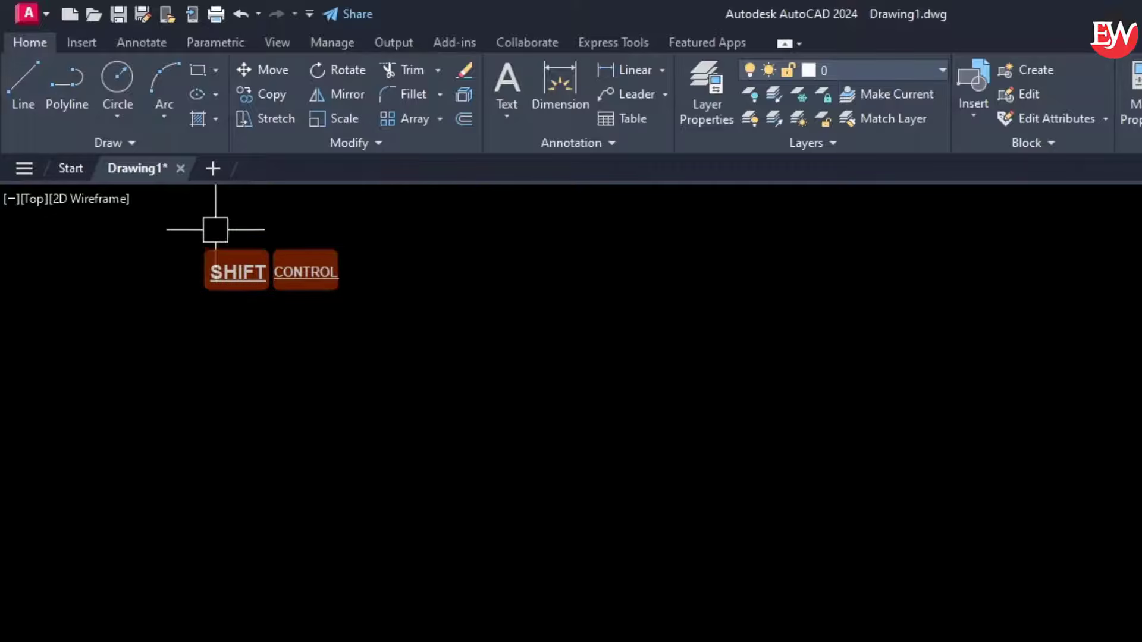
Plot the survey points with the Multiple Points command from the copied LOCATION coordinates and fit the whole drawing in view.
{"action": "key", "text": "Escape"}
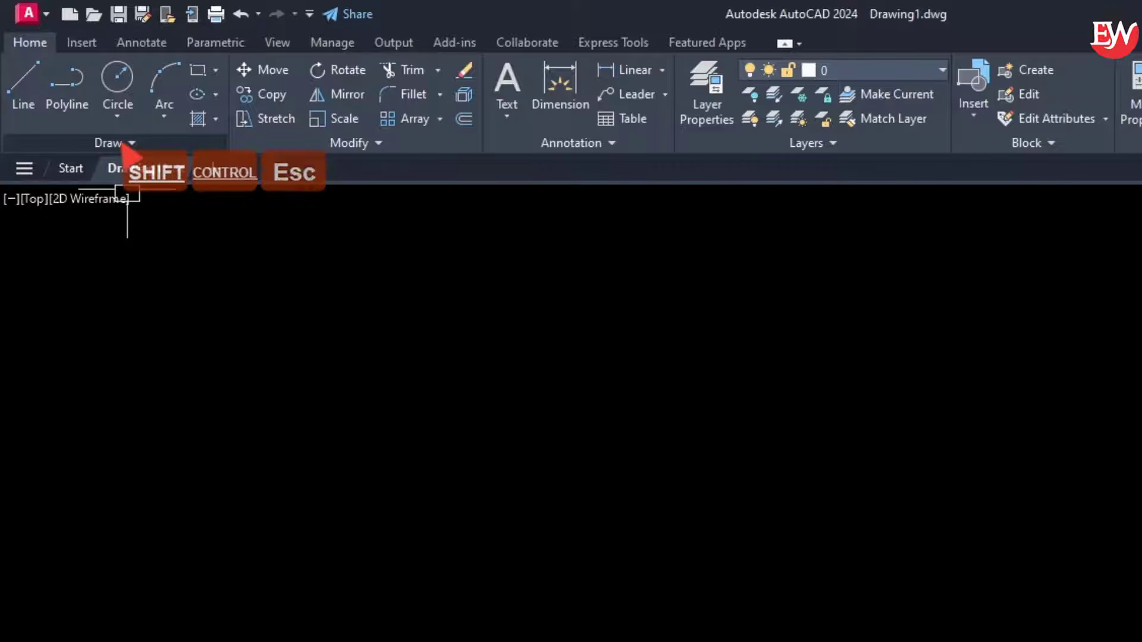
{"action": "left_click", "coordinate": [127, 144]}
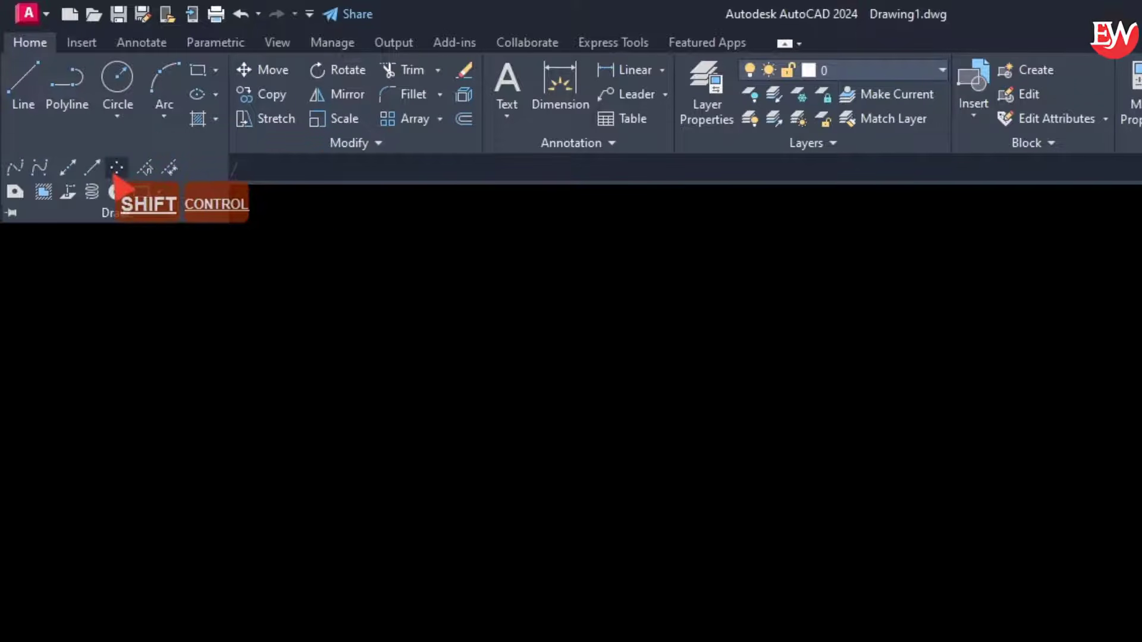
{"action": "left_click", "coordinate": [116, 172]}
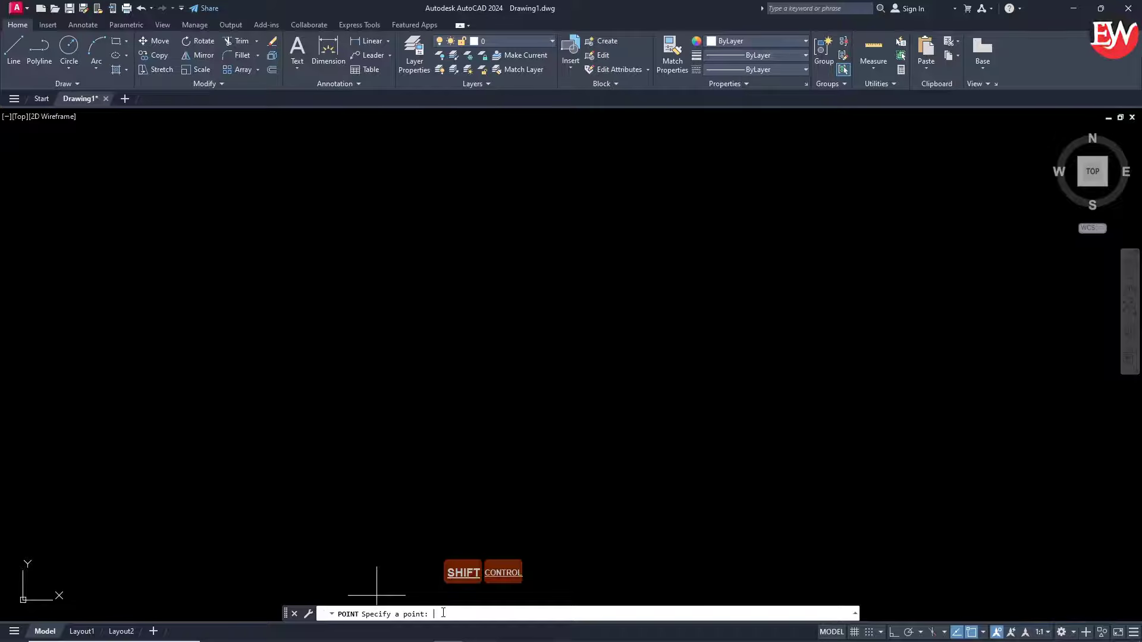
{"action": "key", "text": "ctrl+shift+v"}
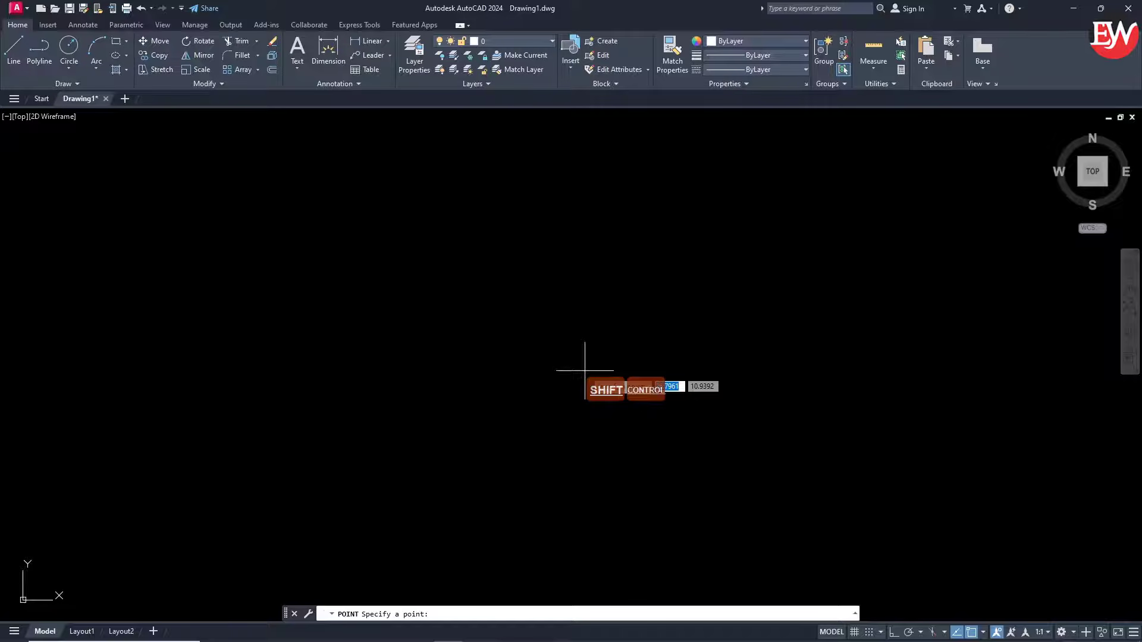
{"action": "key", "text": "Escape"}
{"action": "key", "text": "Escape"}
{"action": "key", "text": "Escape"}
{"action": "key", "text": "Escape"}
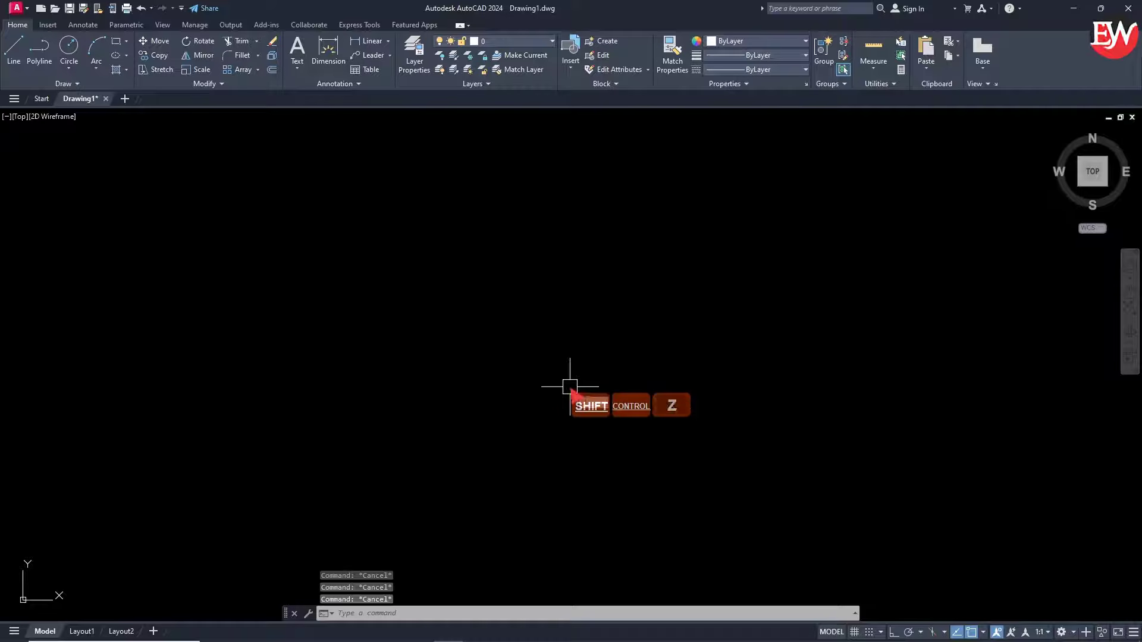
{"action": "type", "text": "z"}
{"action": "key", "text": "space"}
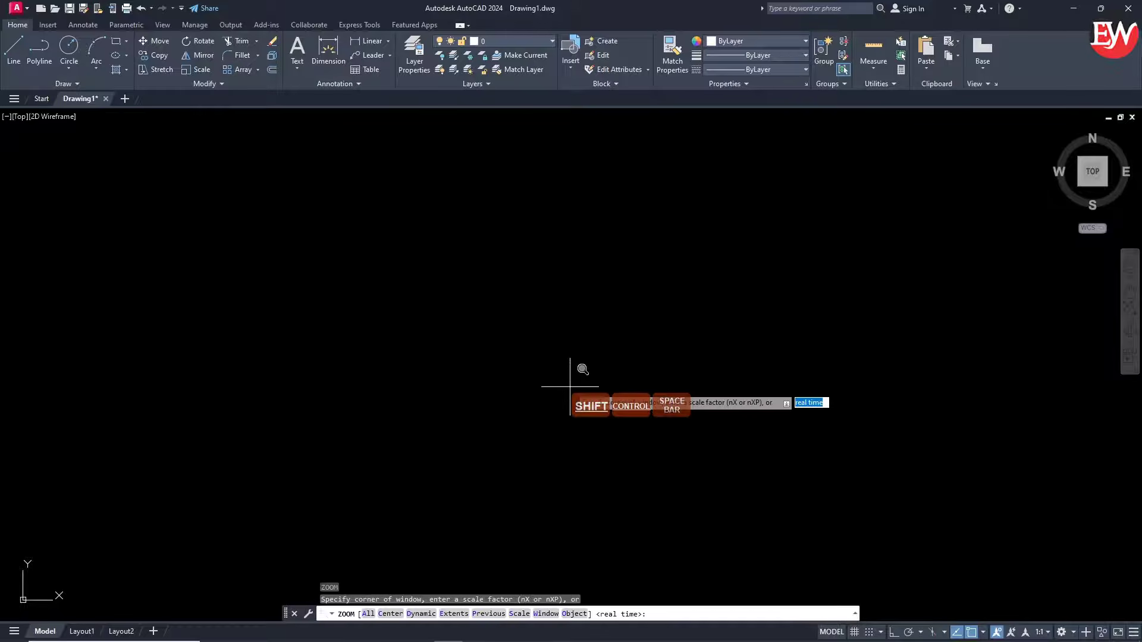
{"action": "type", "text": "a"}
{"action": "key", "text": "space"}
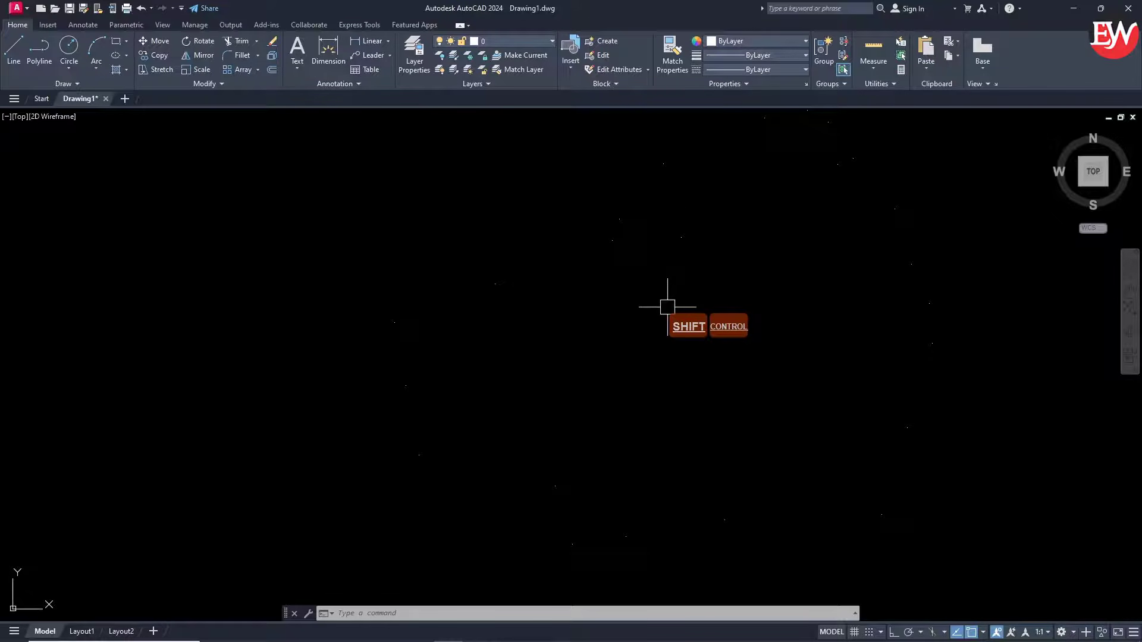
Set the point style to a circle with a center dot, sized 1000 in absolute units.
{"action": "type", "text": "t"}
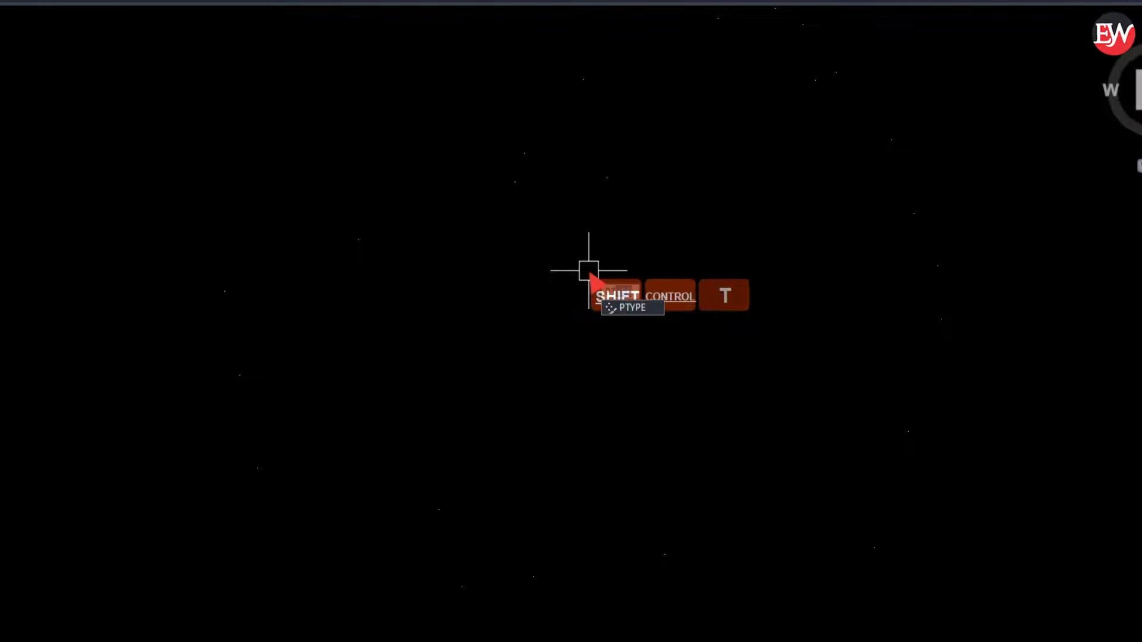
{"action": "key", "text": "space"}
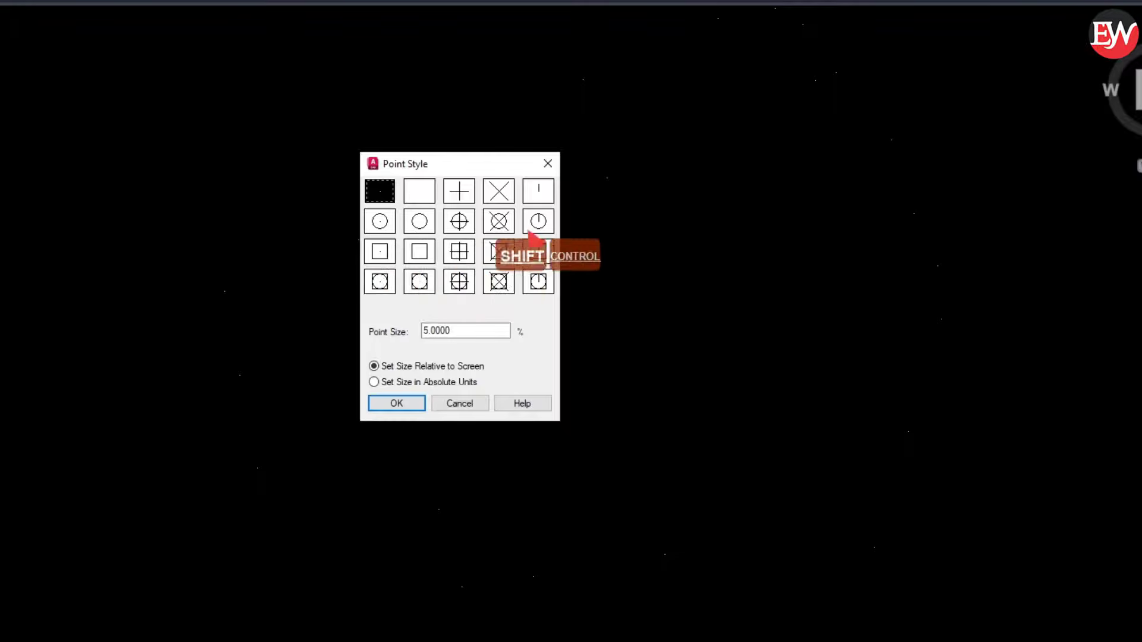
{"action": "left_click", "coordinate": [381, 222]}
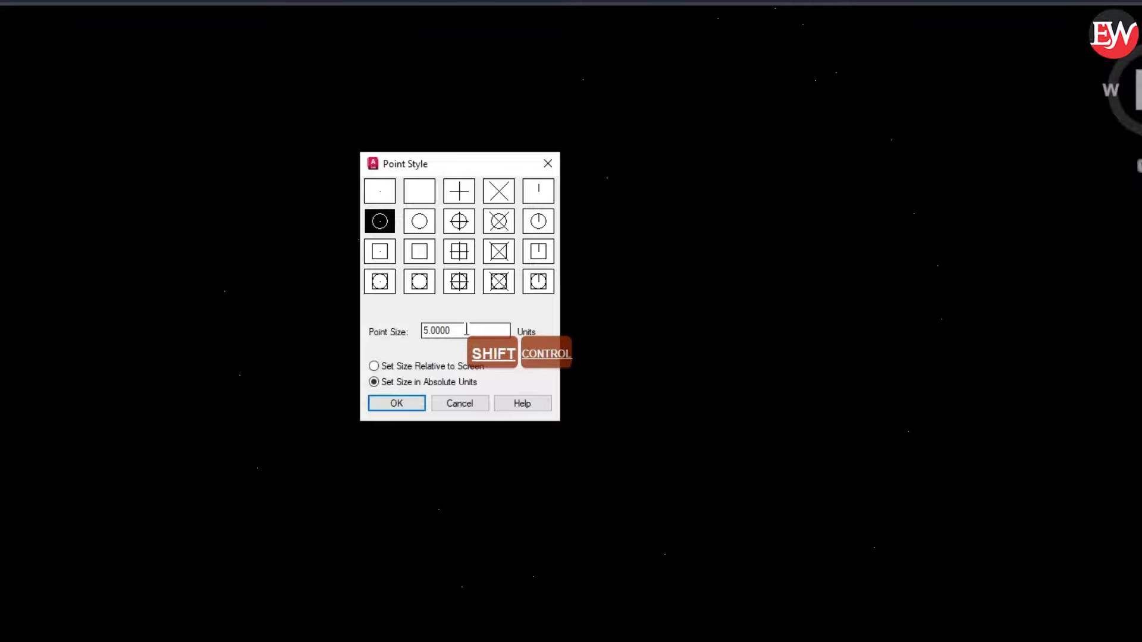
{"action": "left_click_drag", "start_coordinate": [465, 328], "coordinate": [396, 333]}
{"action": "type", "text": "1"}
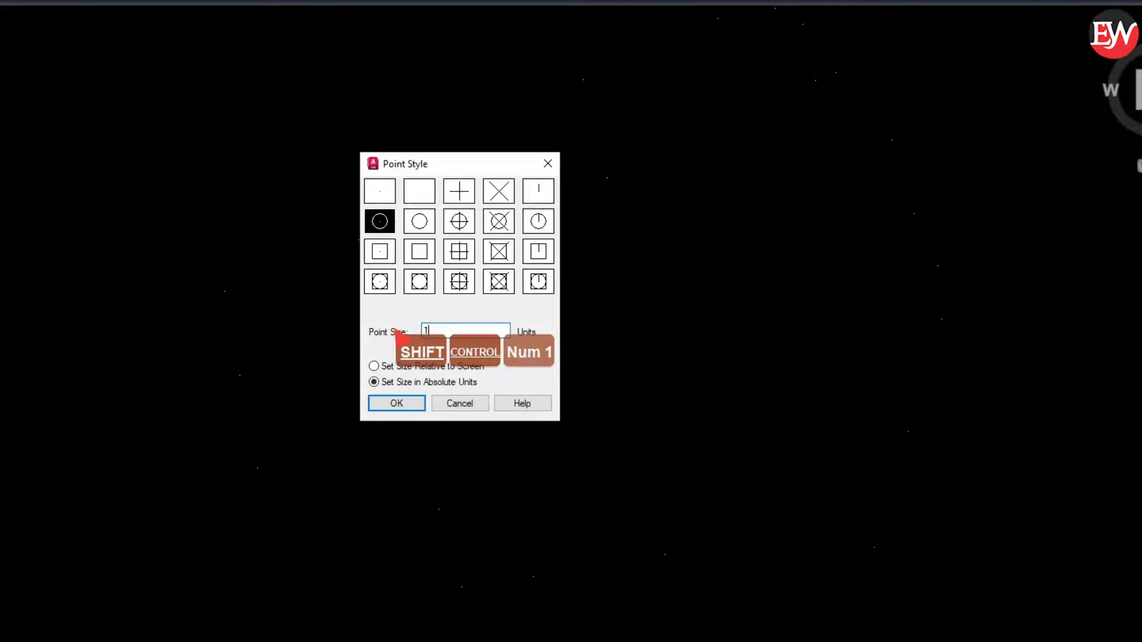
{"action": "type", "text": "000"}
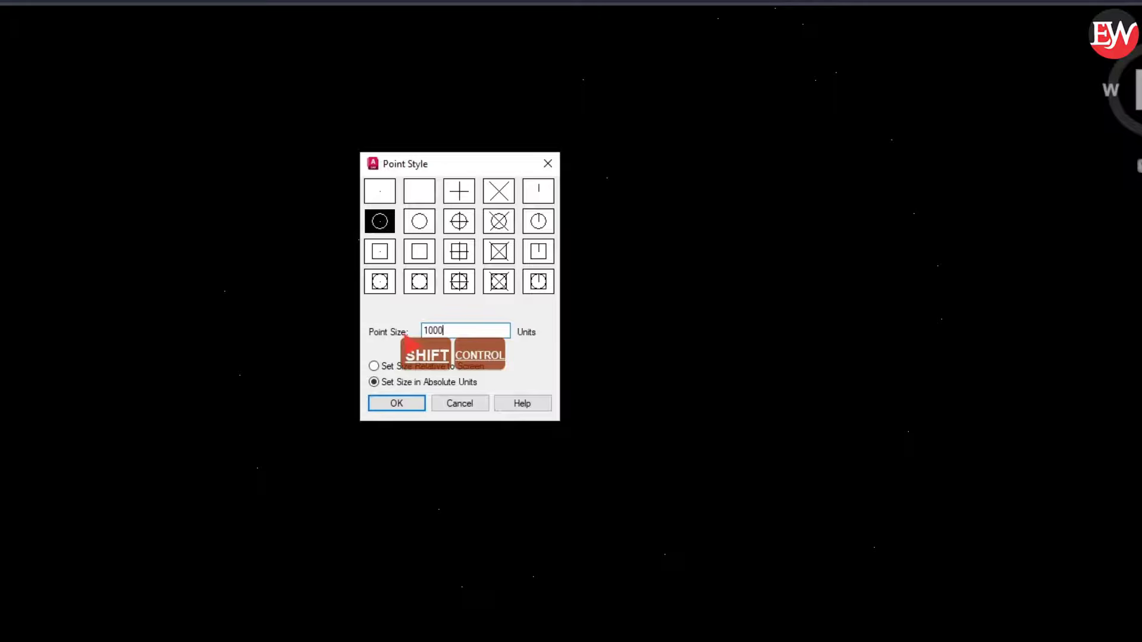
{"action": "left_click", "coordinate": [396, 402]}
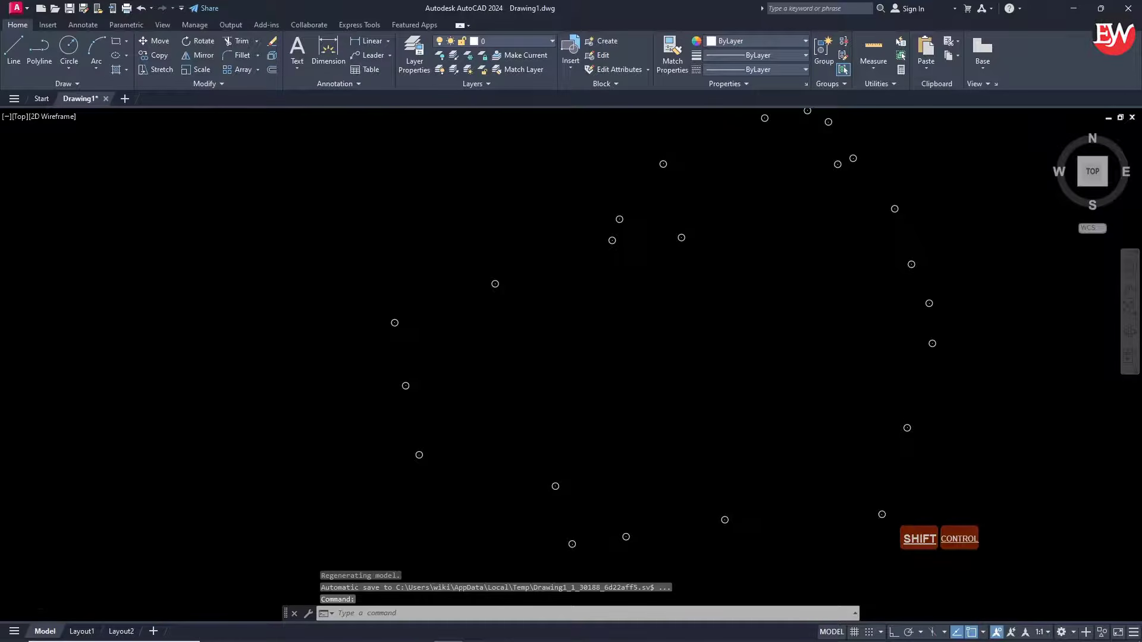
Examine a circular point marker up close and the overall layout of the plotted points.
{"action": "scroll", "coordinate": [868, 515], "scroll_direction": "up", "scroll_amount": 12}
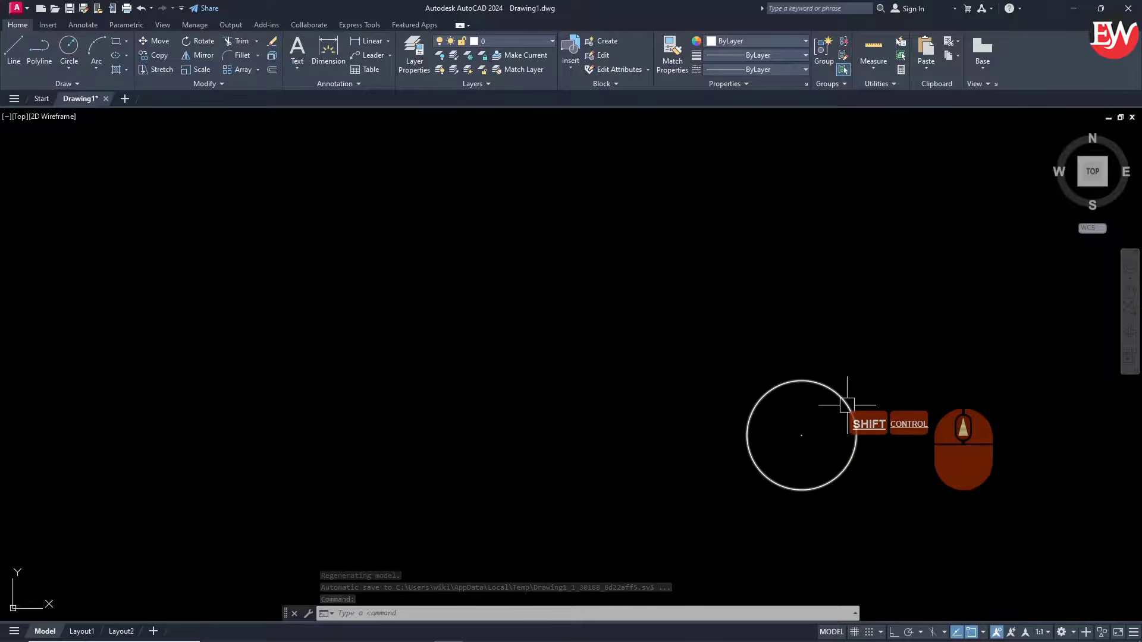
{"action": "scroll", "coordinate": [838, 428], "scroll_direction": "up", "scroll_amount": 2}
{"action": "scroll", "coordinate": [808, 371], "scroll_direction": "down", "scroll_amount": 5}
{"action": "scroll", "coordinate": [823, 438], "scroll_direction": "down", "scroll_amount": 5}
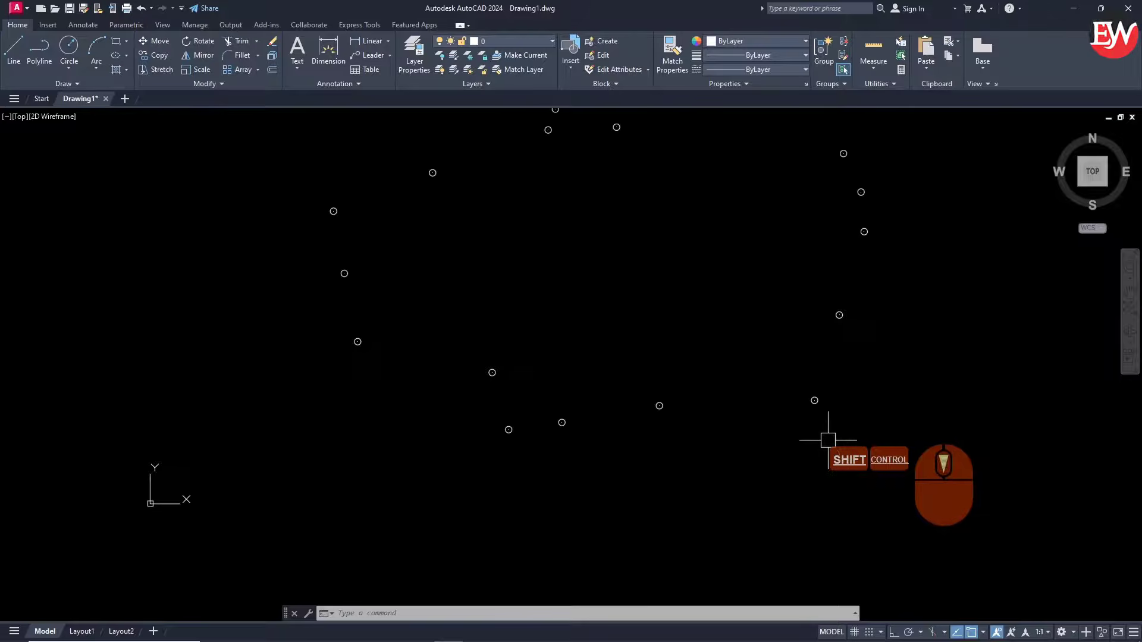
{"action": "scroll", "coordinate": [774, 327], "scroll_direction": "up", "scroll_amount": 3}
{"action": "middle_click_drag", "start_coordinate": [758, 274], "coordinate": [742, 322]}
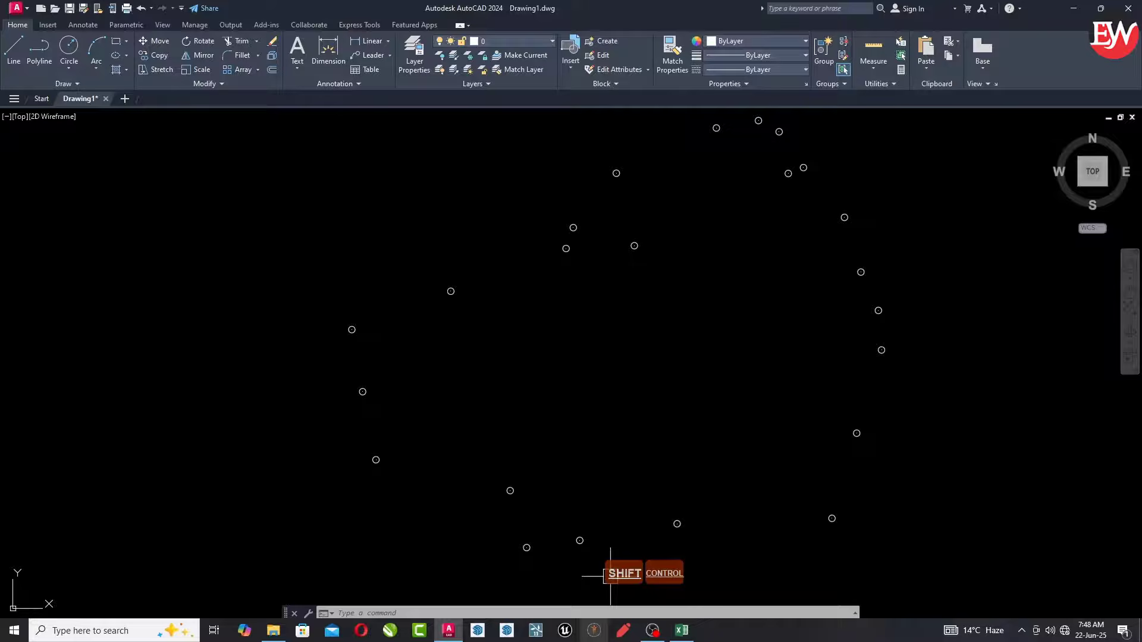
In Excel, copy the export table's COMMAND to TEXT columns for all 23 points, without the headers.
{"action": "left_click", "coordinate": [681, 630]}
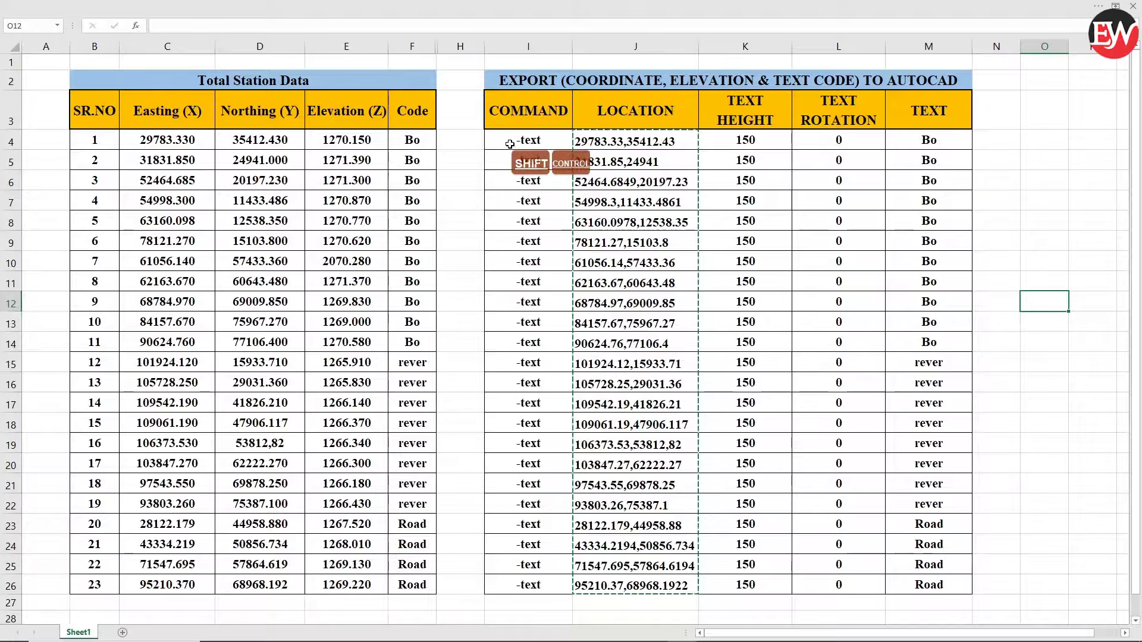
{"action": "left_click", "coordinate": [509, 140]}
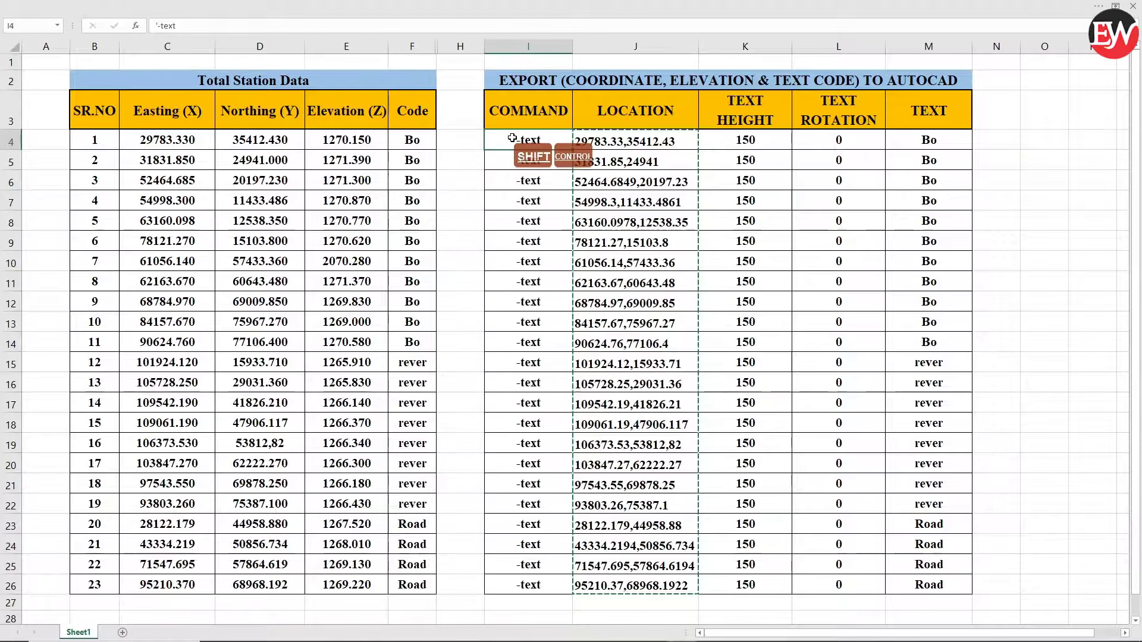
{"action": "left_click_drag", "start_coordinate": [512, 138], "coordinate": [912, 585]}
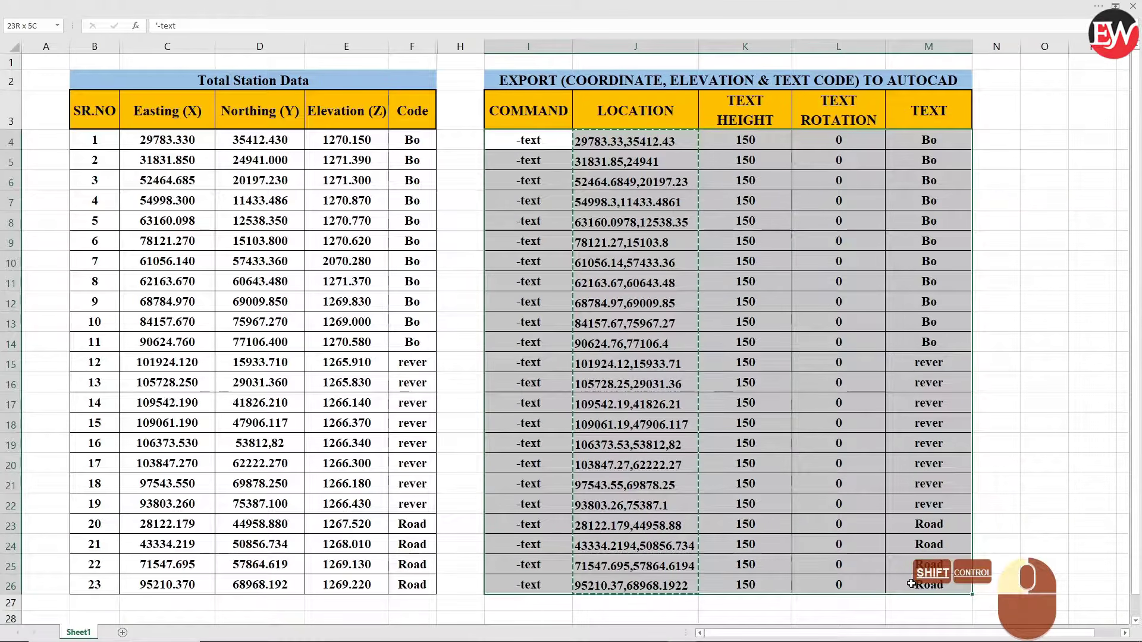
{"action": "left_click_drag", "start_coordinate": [911, 584], "coordinate": [912, 584]}
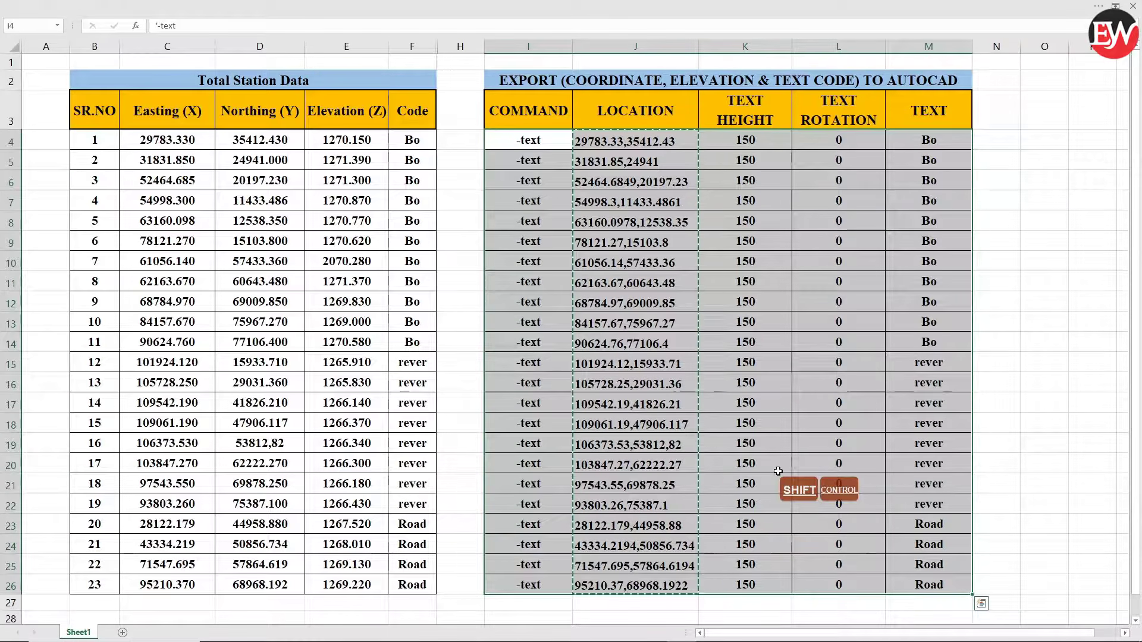
{"action": "key", "text": "ctrl+c"}
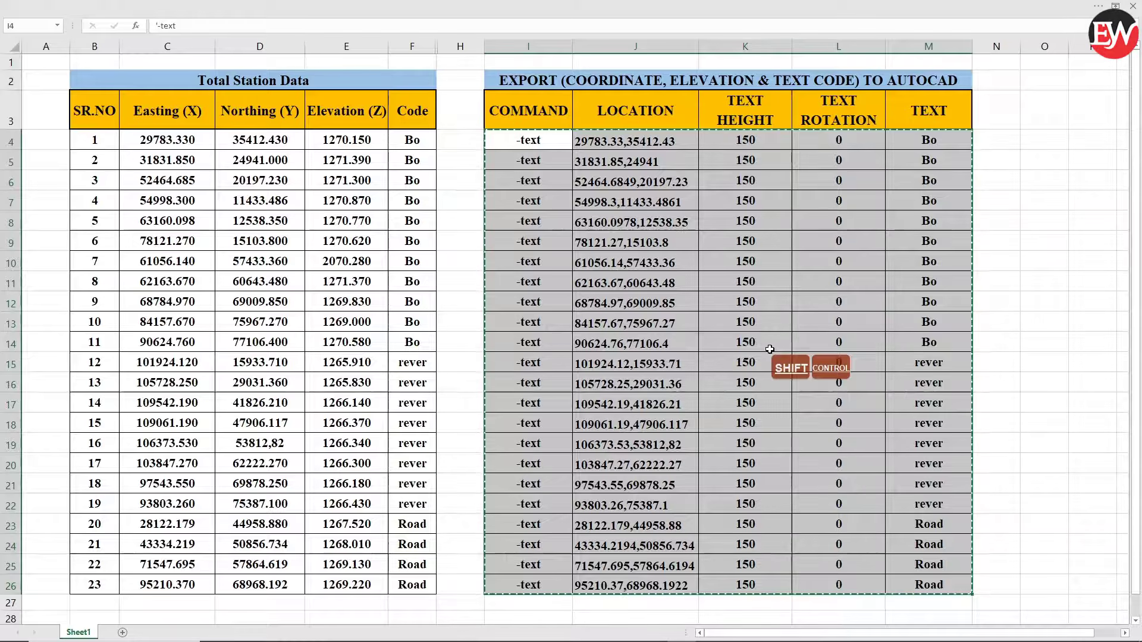
In AutoCAD, run the copied -text rows on the command line to place the code labels at the points.
{"action": "left_click", "coordinate": [450, 630]}
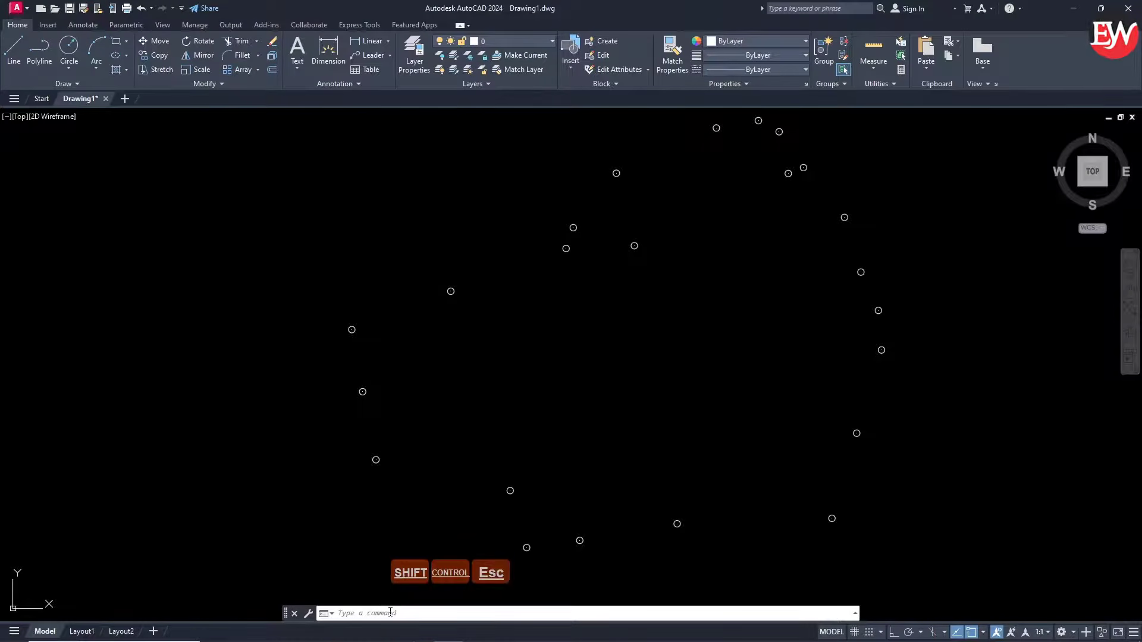
{"action": "key", "text": "Escape"}
{"action": "key", "text": "Escape"}
{"action": "key", "text": "Escape"}
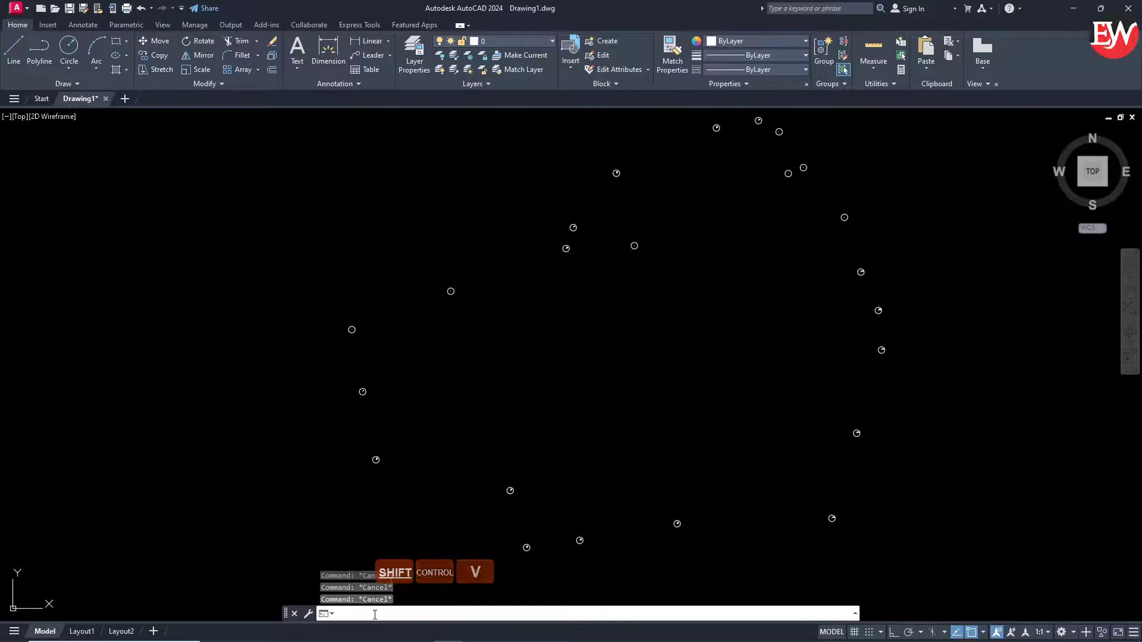
{"action": "scroll", "coordinate": [531, 554], "scroll_direction": "up", "scroll_amount": 5}
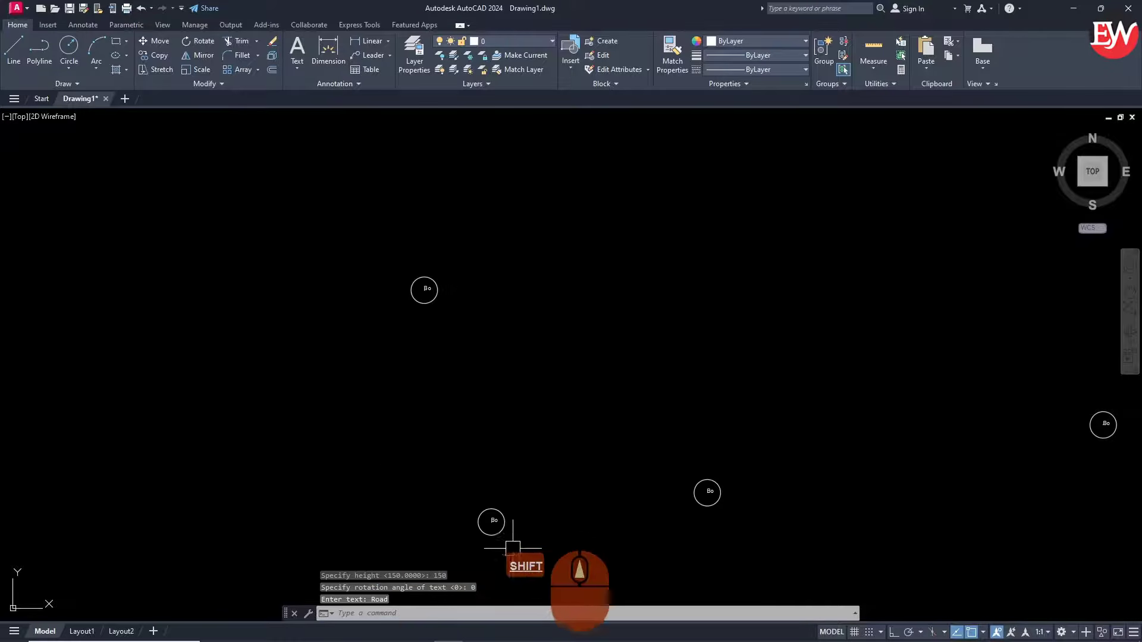
{"action": "scroll", "coordinate": [513, 549], "scroll_direction": "up", "scroll_amount": 12}
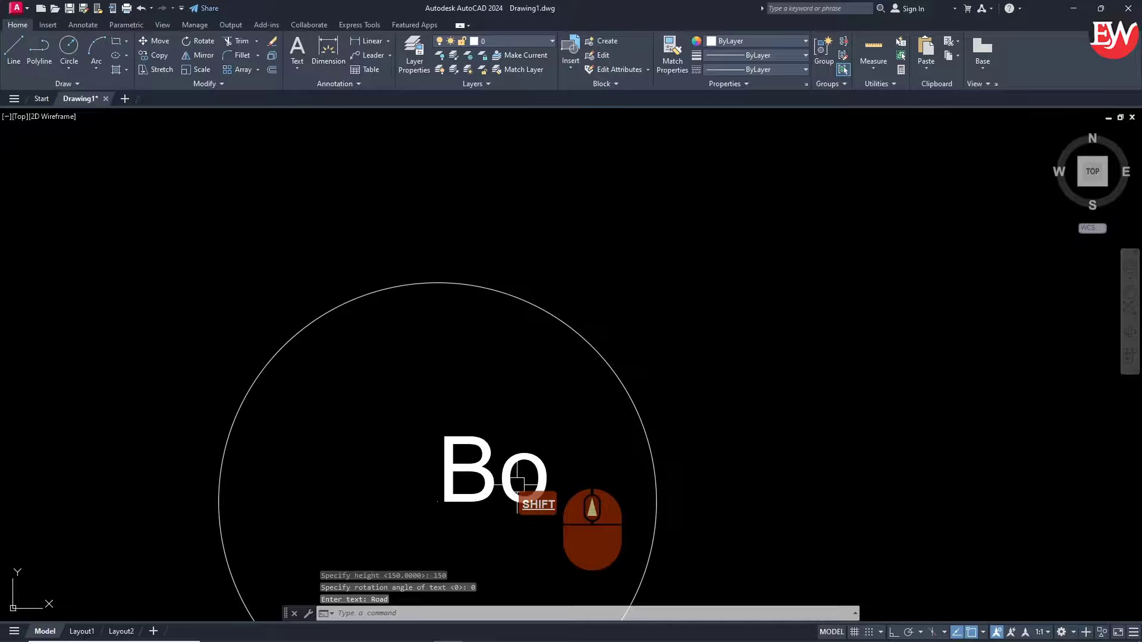
Select all the code labels similar to one Bo label and assign them to the Code layer.
{"action": "scroll", "coordinate": [522, 484], "scroll_direction": "down", "scroll_amount": 4}
{"action": "scroll", "coordinate": [526, 476], "scroll_direction": "up", "scroll_amount": 2}
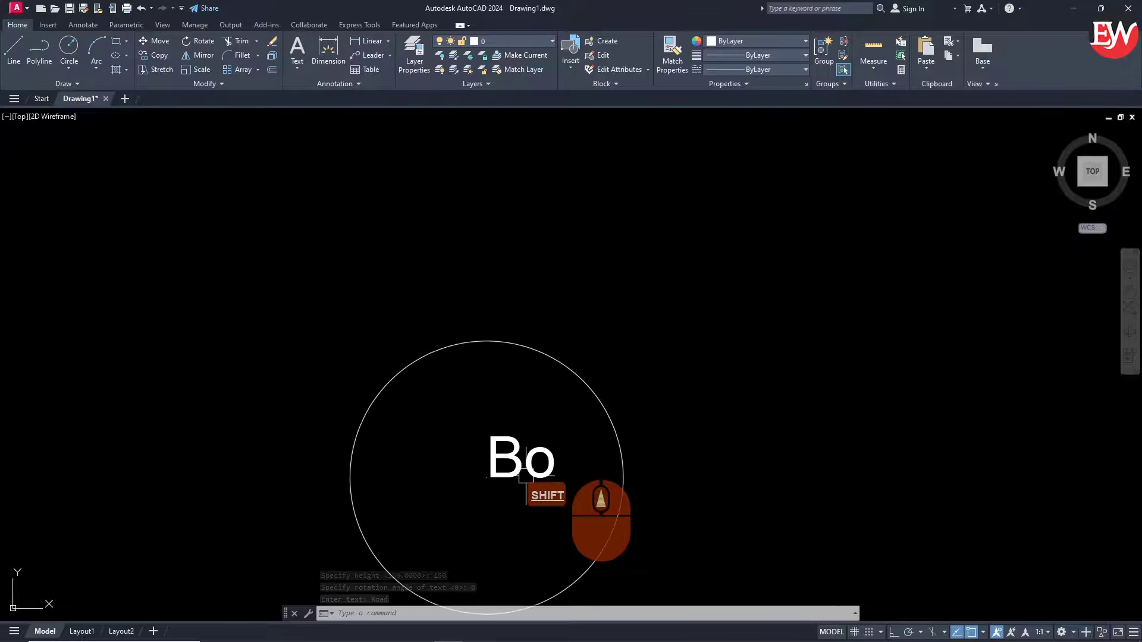
{"action": "scroll", "coordinate": [526, 476], "scroll_direction": "up", "scroll_amount": 2}
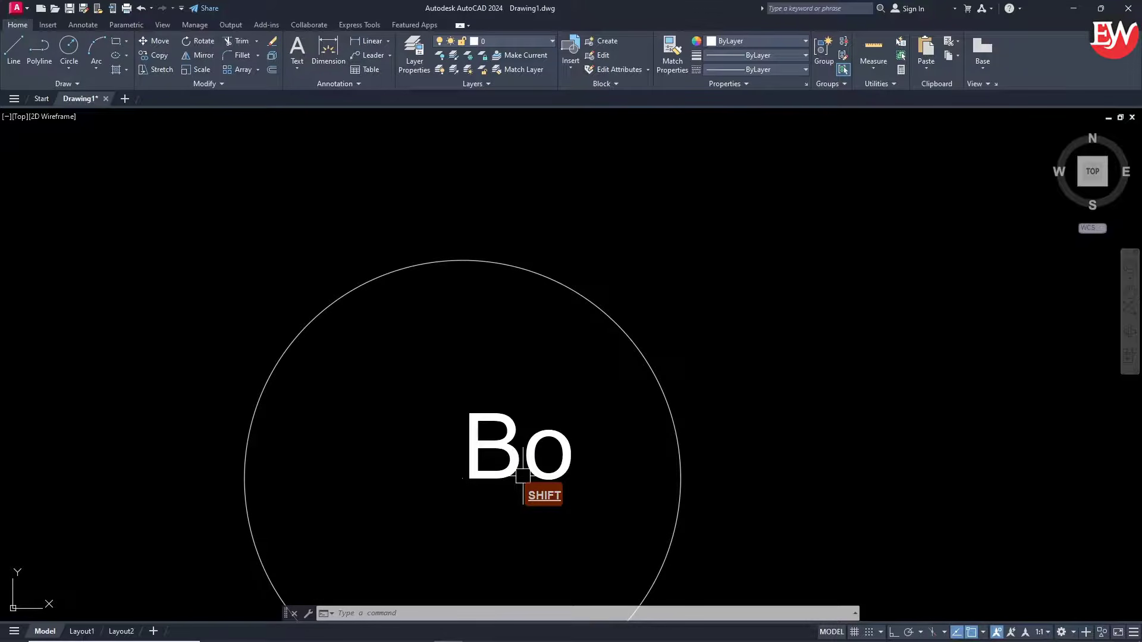
{"action": "left_click", "coordinate": [523, 476]}
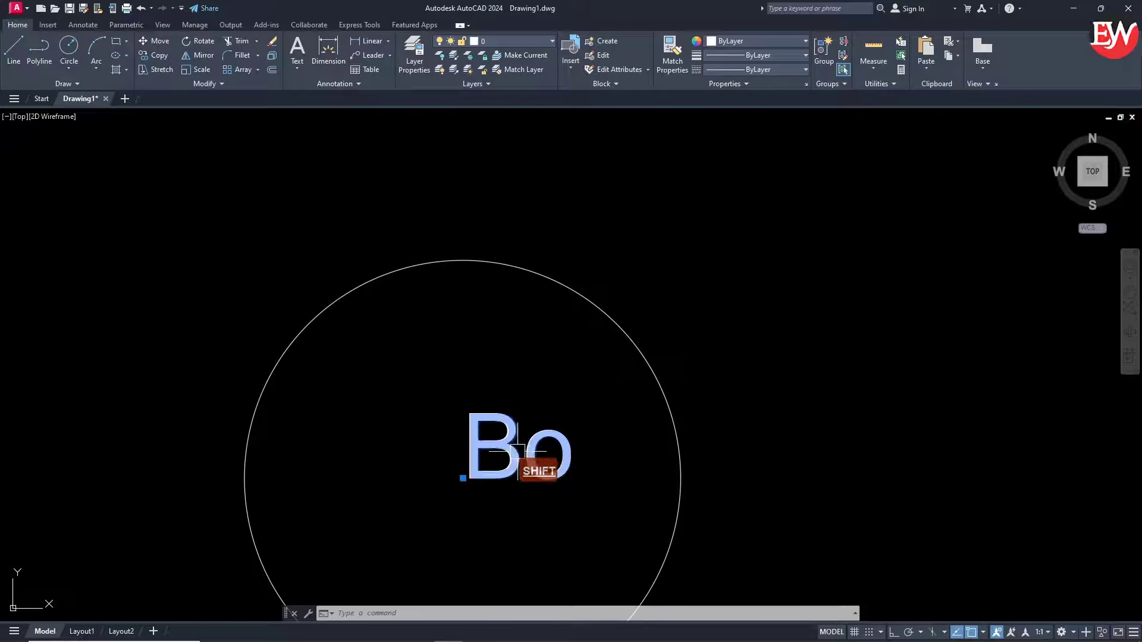
{"action": "scroll", "coordinate": [552, 537], "scroll_direction": "down", "scroll_amount": 8}
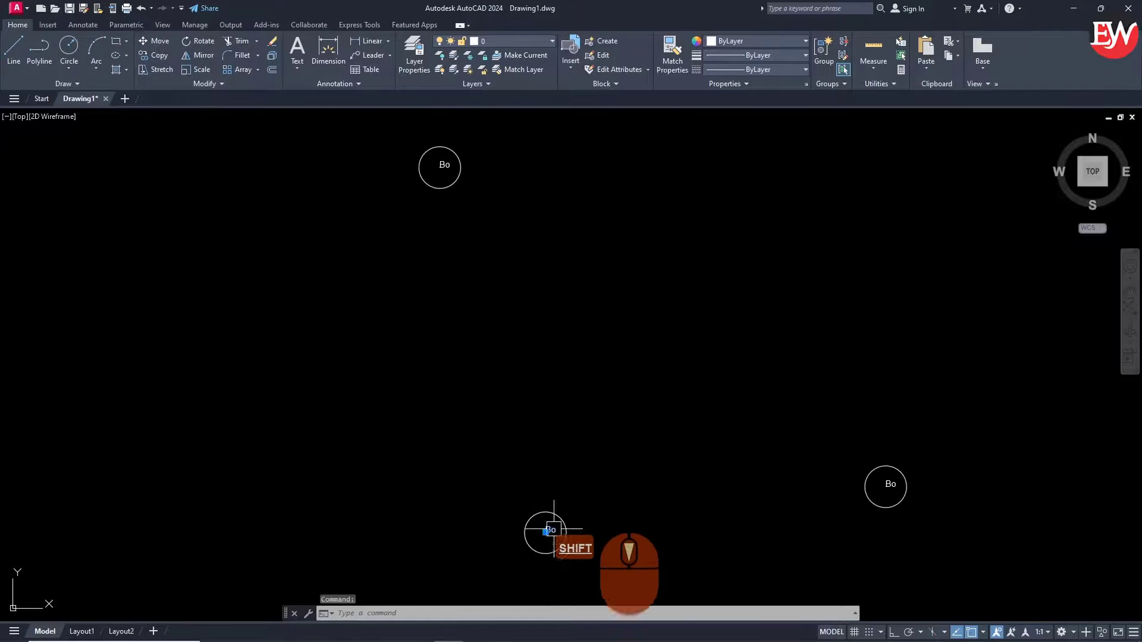
{"action": "scroll", "coordinate": [550, 533], "scroll_direction": "up", "scroll_amount": 8}
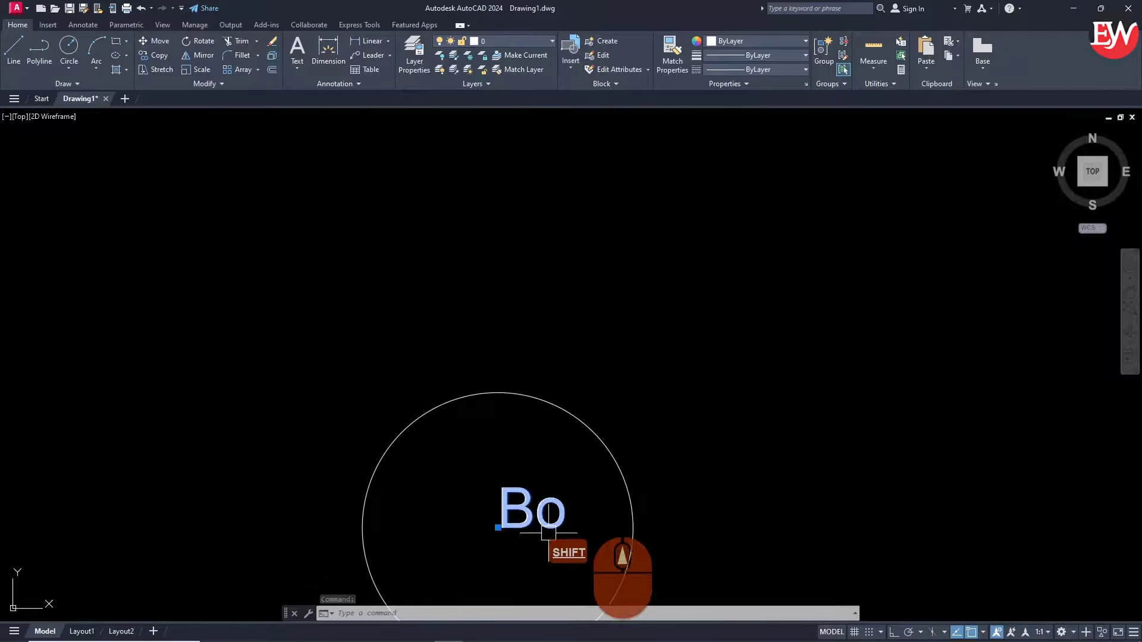
{"action": "scroll", "coordinate": [571, 559], "scroll_direction": "down", "scroll_amount": 8}
{"action": "scroll", "coordinate": [444, 199], "scroll_direction": "up", "scroll_amount": 10, "text": "shift"}
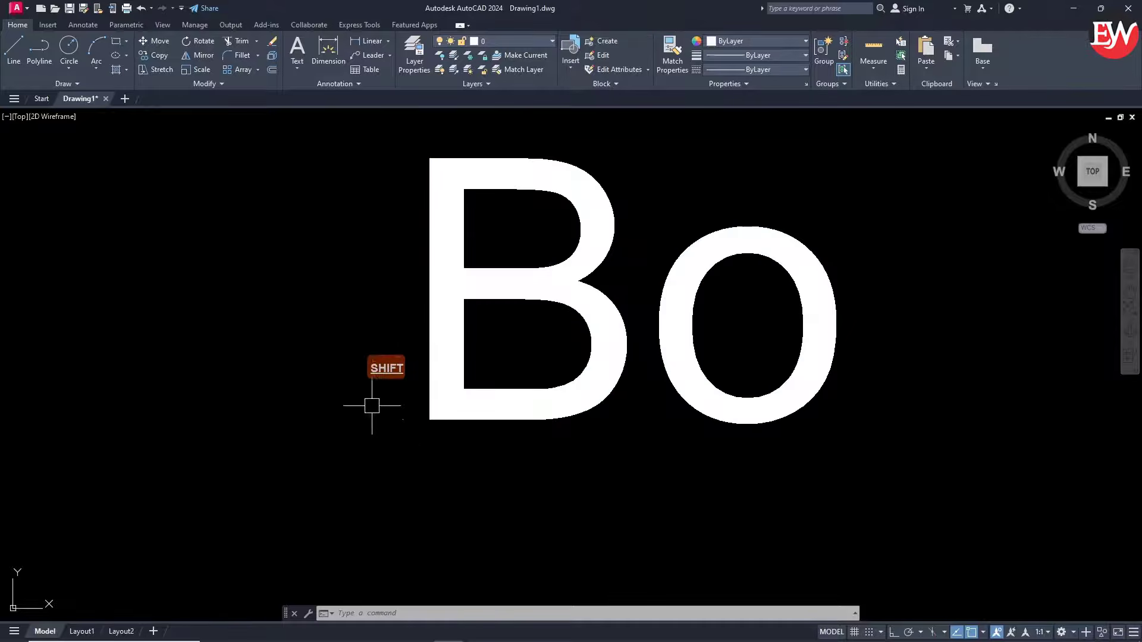
{"action": "scroll", "coordinate": [365, 259], "scroll_direction": "down", "scroll_amount": 10, "text": "shift"}
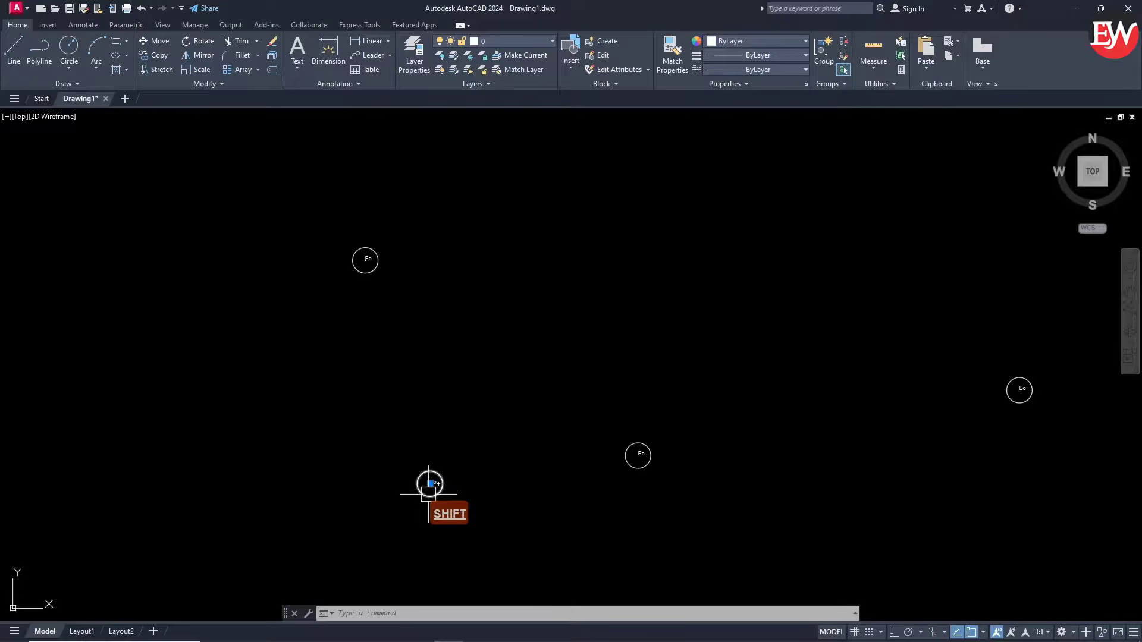
{"action": "scroll", "coordinate": [429, 479], "scroll_direction": "up", "scroll_amount": 10, "text": "shift"}
{"action": "scroll", "coordinate": [461, 373], "scroll_direction": "up", "scroll_amount": 2, "text": "shift"}
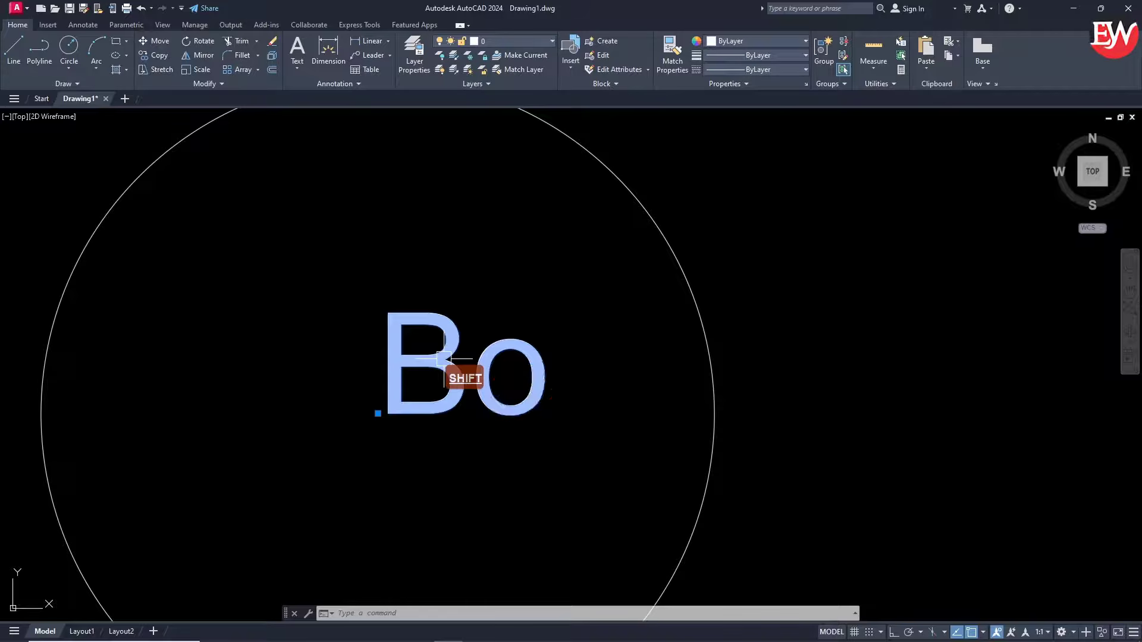
{"action": "right_click", "coordinate": [444, 359]}
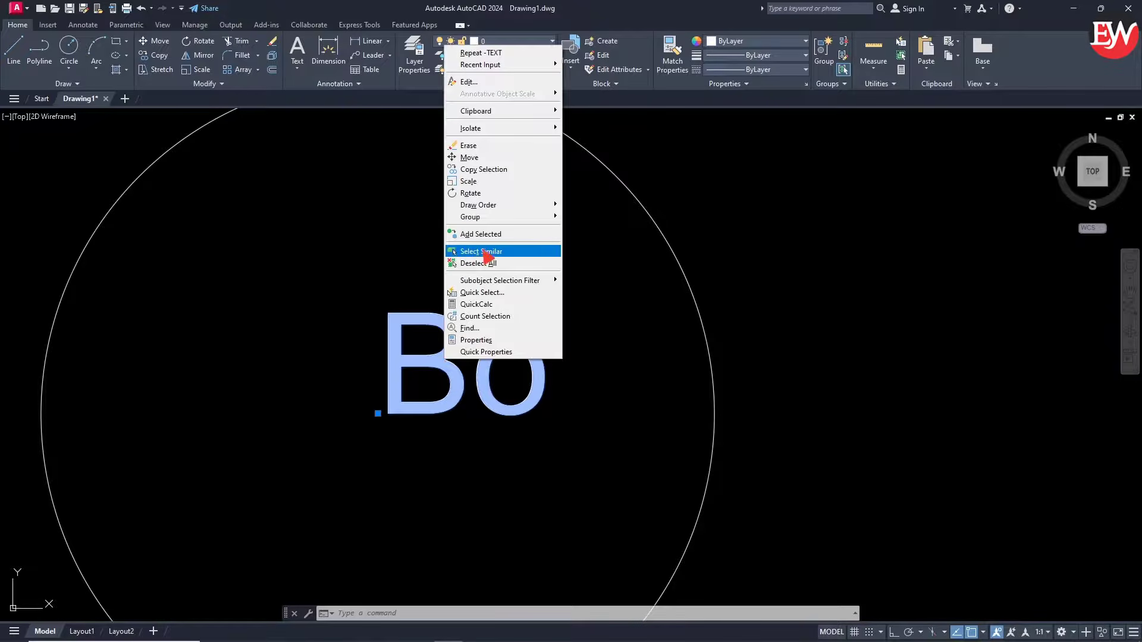
{"action": "left_click", "coordinate": [510, 254]}
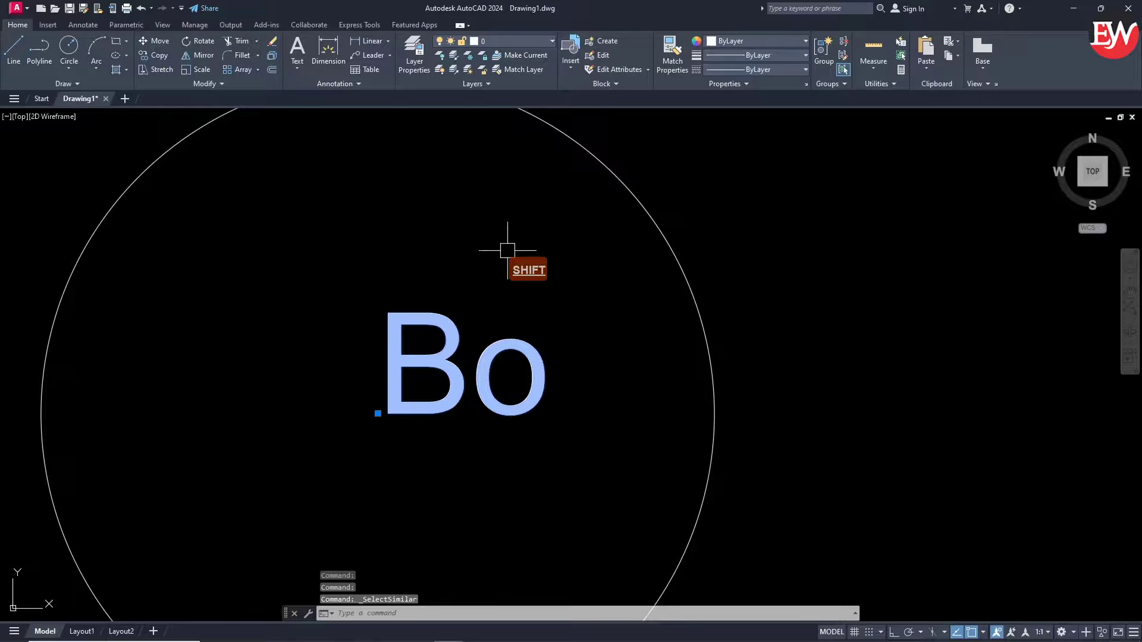
{"action": "scroll", "coordinate": [536, 476], "scroll_direction": "down", "scroll_amount": 8, "text": "shift"}
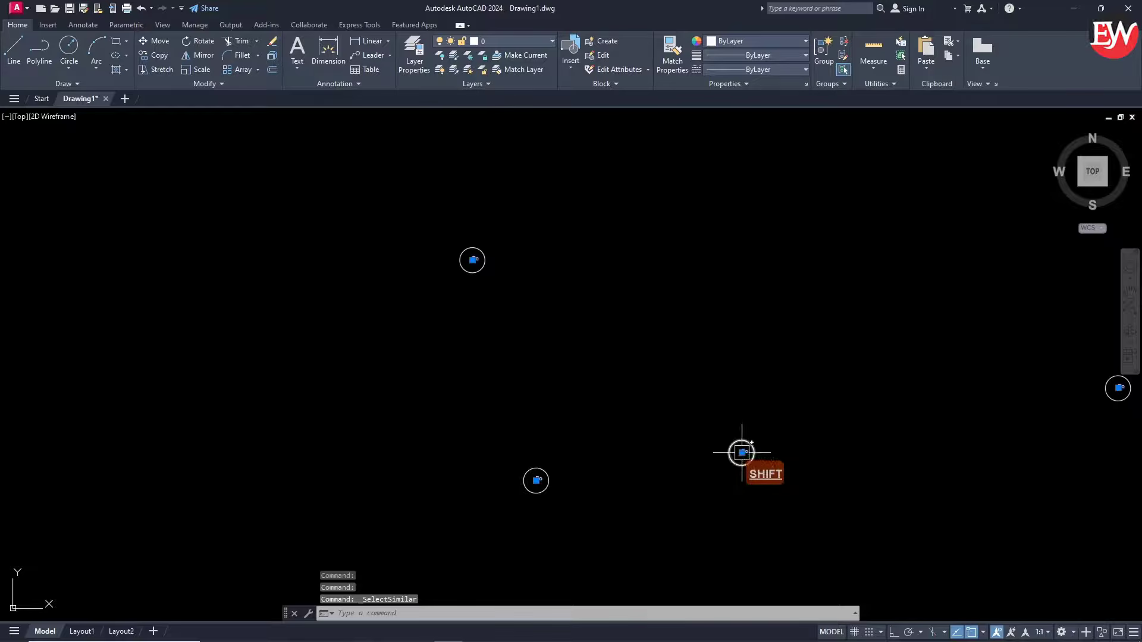
{"action": "scroll", "coordinate": [740, 454], "scroll_direction": "up", "scroll_amount": 10, "text": "shift"}
{"action": "scroll", "coordinate": [609, 481], "scroll_direction": "down", "scroll_amount": 10, "text": "shift"}
{"action": "scroll", "coordinate": [608, 485], "scroll_direction": "down", "scroll_amount": 5, "text": "shift"}
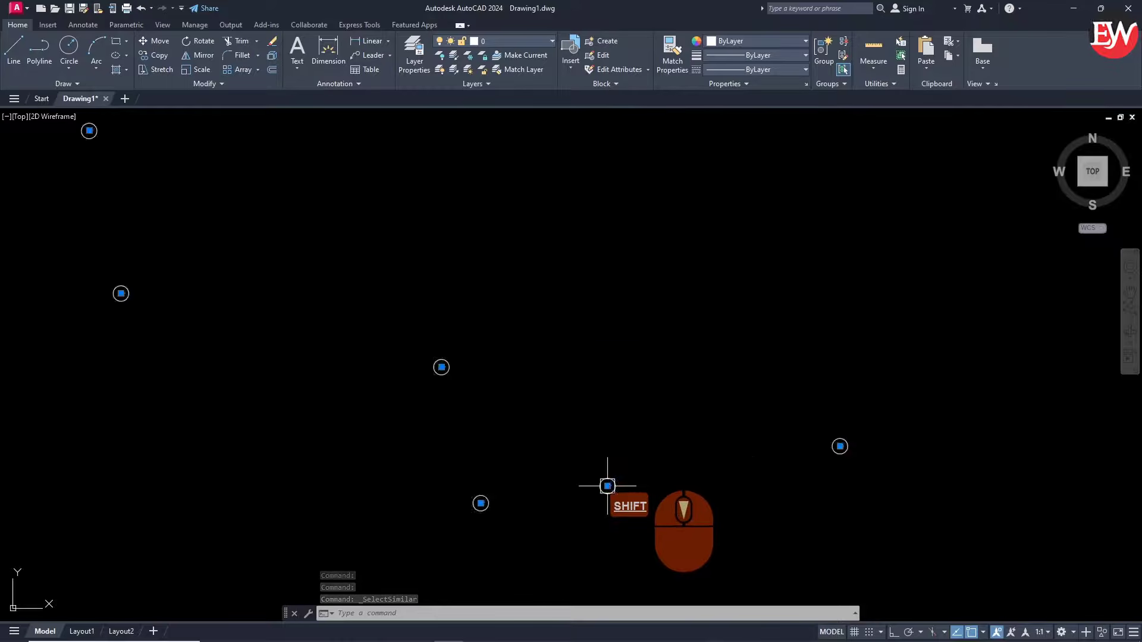
{"action": "scroll", "coordinate": [753, 467], "scroll_direction": "up", "scroll_amount": 3, "text": "shift"}
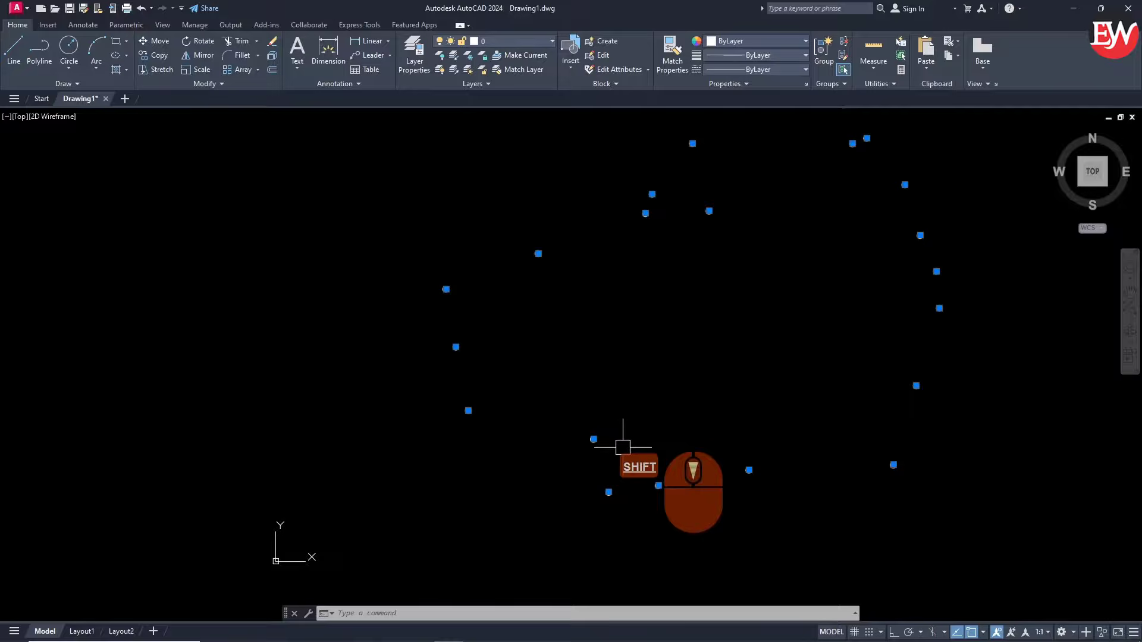
{"action": "scroll", "coordinate": [566, 441], "scroll_direction": "up", "scroll_amount": 6, "text": "shift"}
{"action": "scroll", "coordinate": [537, 457], "scroll_direction": "up", "scroll_amount": 4, "text": "shift"}
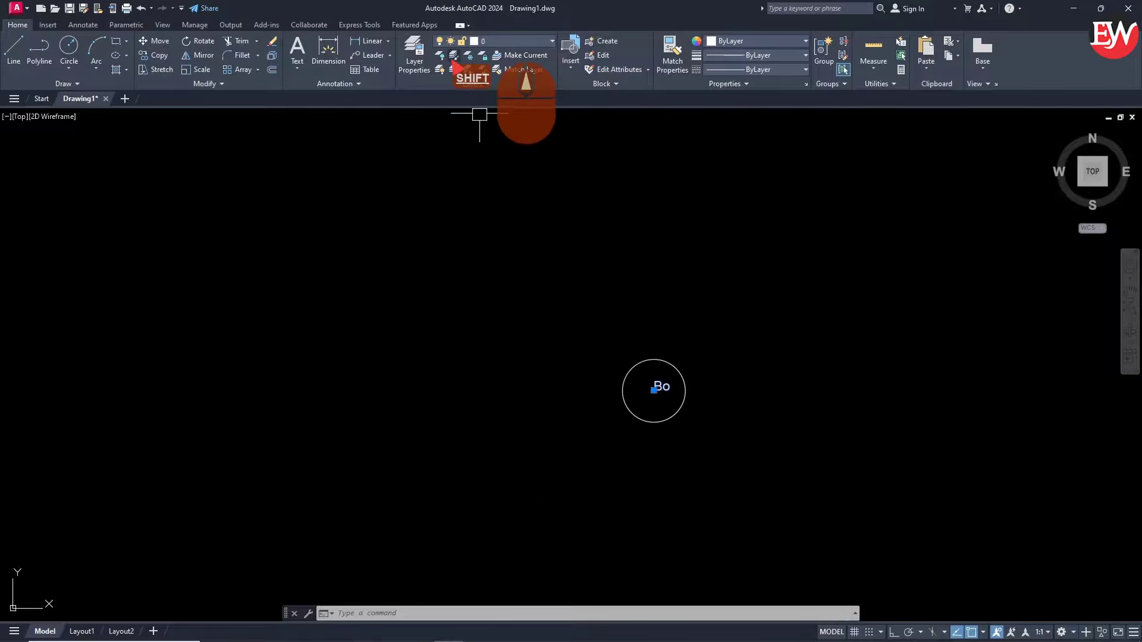
{"action": "left_click", "coordinate": [497, 42]}
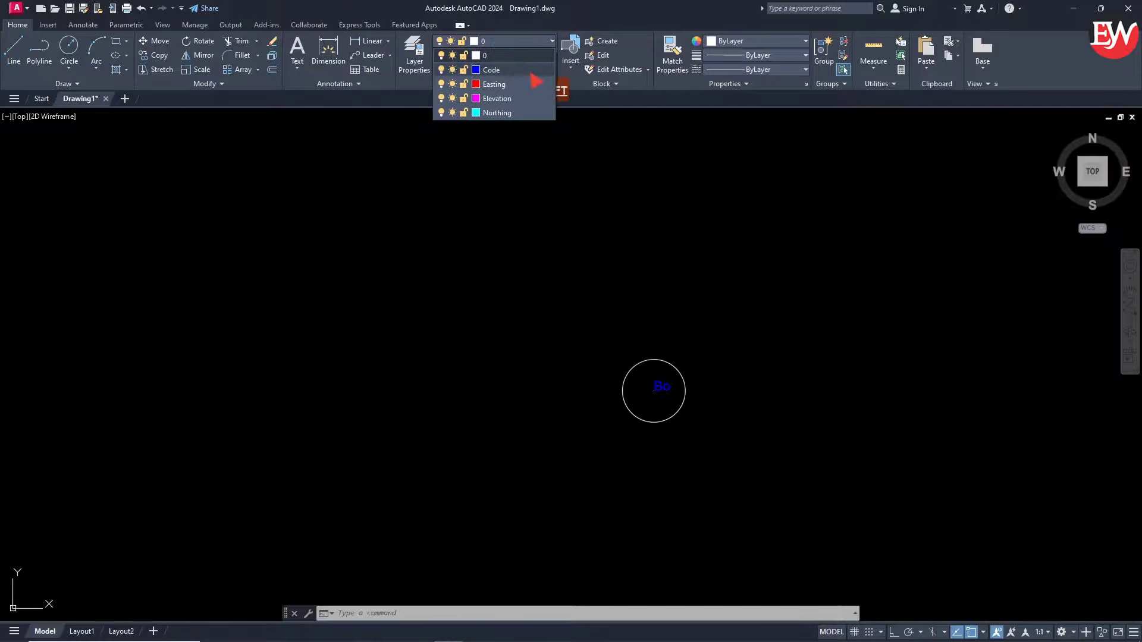
{"action": "left_click", "coordinate": [497, 70]}
{"action": "scroll", "coordinate": [653, 382], "scroll_direction": "up", "scroll_amount": 8, "text": "shift"}
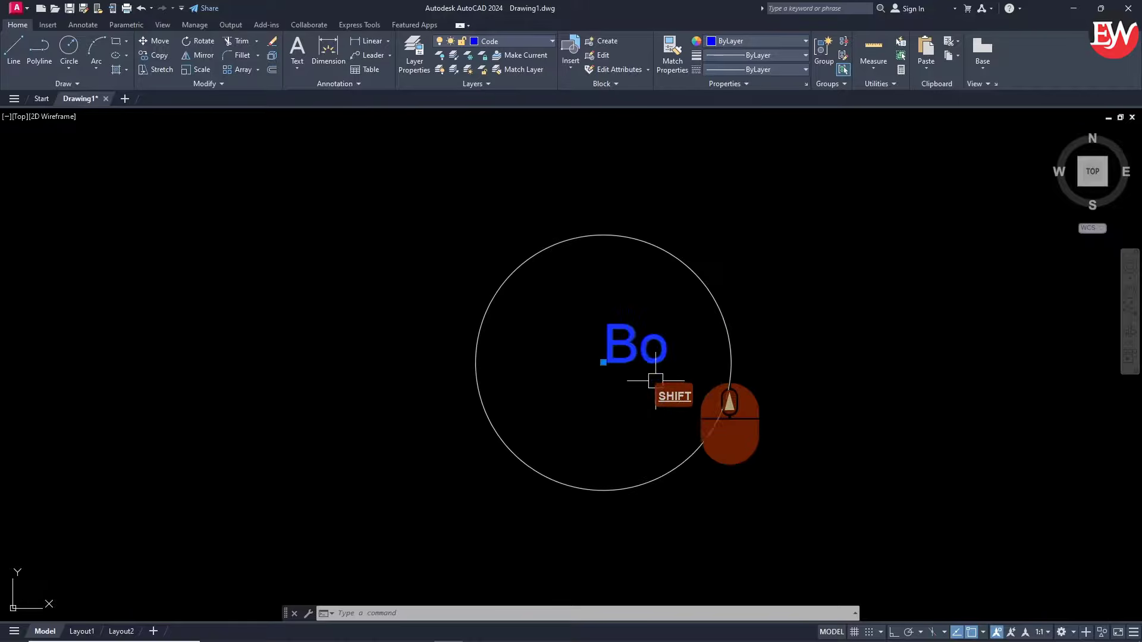
Move the selected code labels straight up by slightly more than one text height, keeping them inside the point circles, and clear the selection.
{"action": "type", "text": "M"}
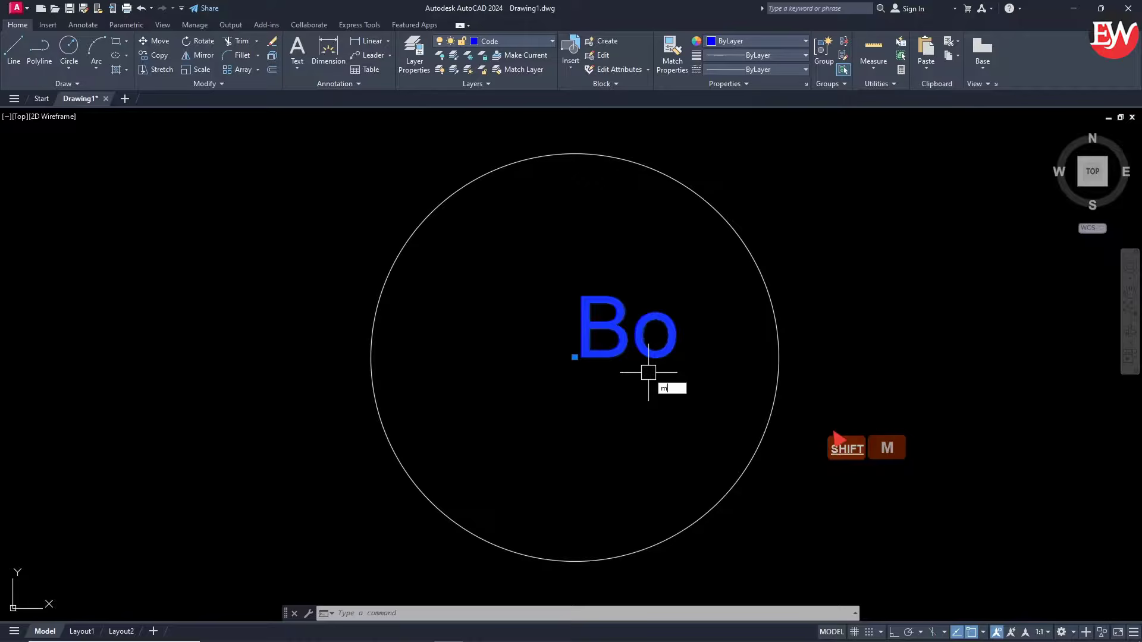
{"action": "key", "text": "Return"}
{"action": "left_click", "coordinate": [887, 385]}
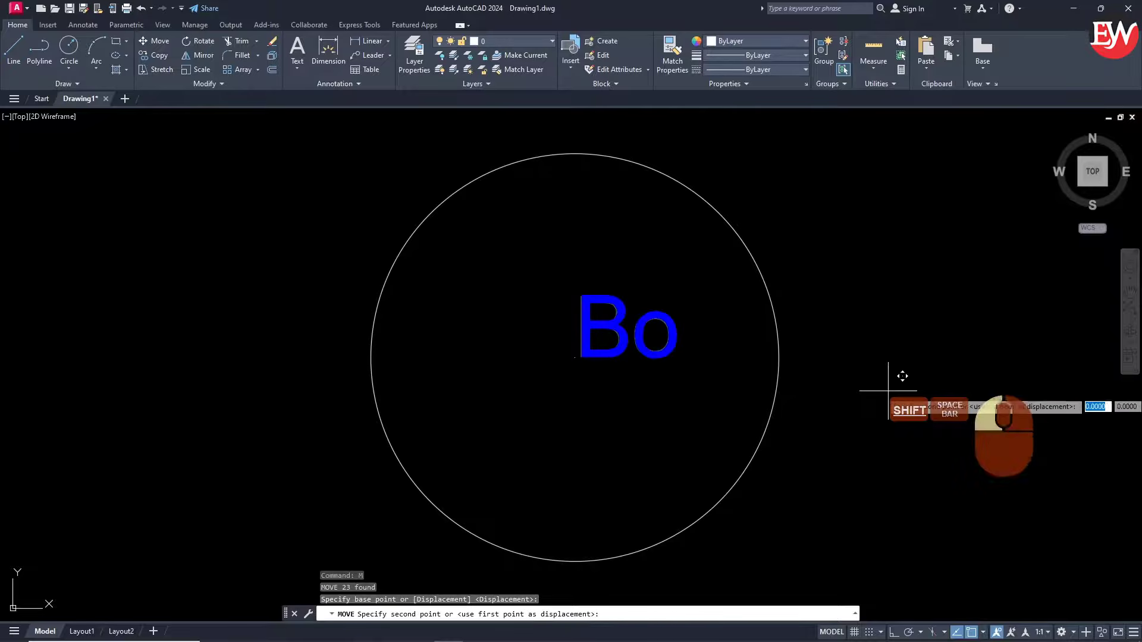
{"action": "left_click", "coordinate": [887, 310]}
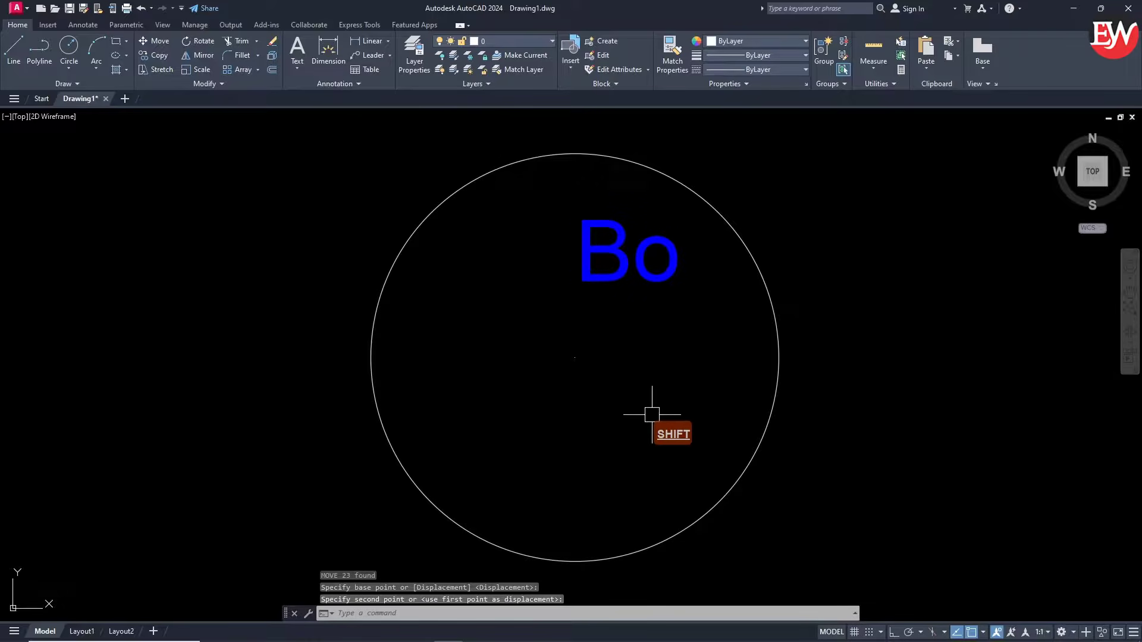
{"action": "key", "text": "Escape"}
{"action": "key", "text": "Escape"}
{"action": "key", "text": "Escape"}
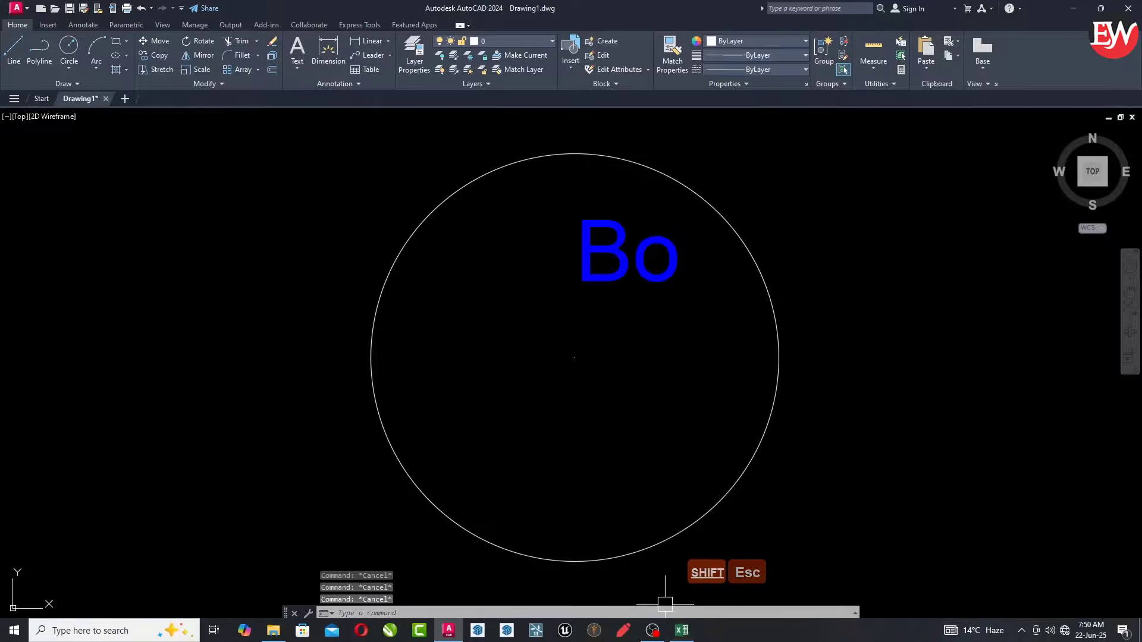
In Excel, replace the codes in the export table's TEXT column with the Elevation (Z) values of all 23 points.
{"action": "left_click", "coordinate": [683, 632]}
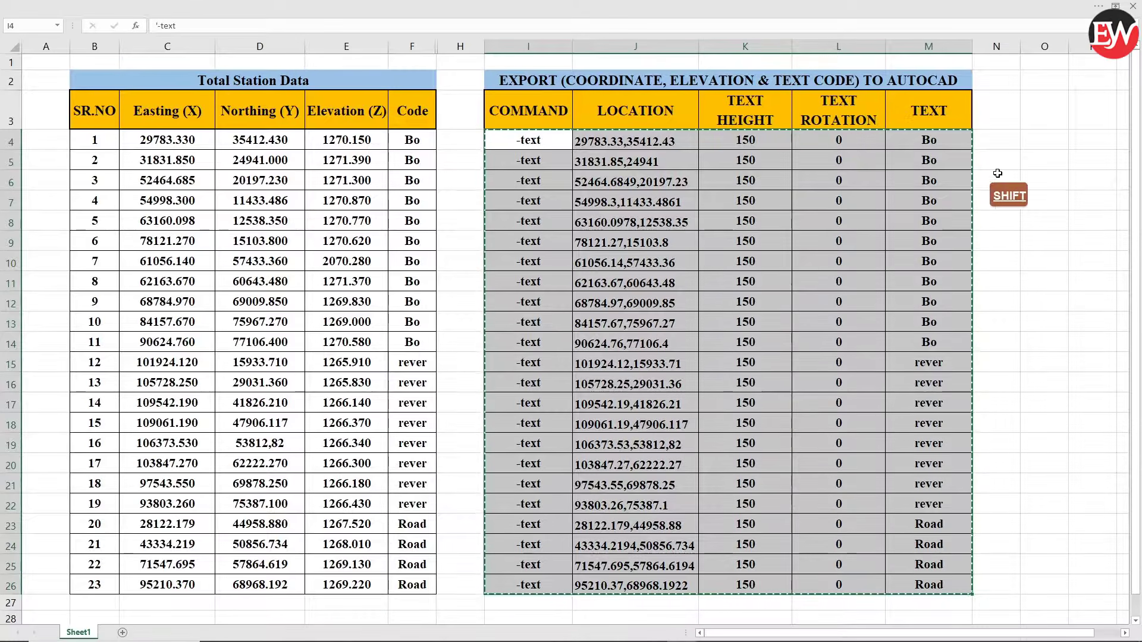
{"action": "left_click_drag", "start_coordinate": [928, 140], "coordinate": [932, 587]}
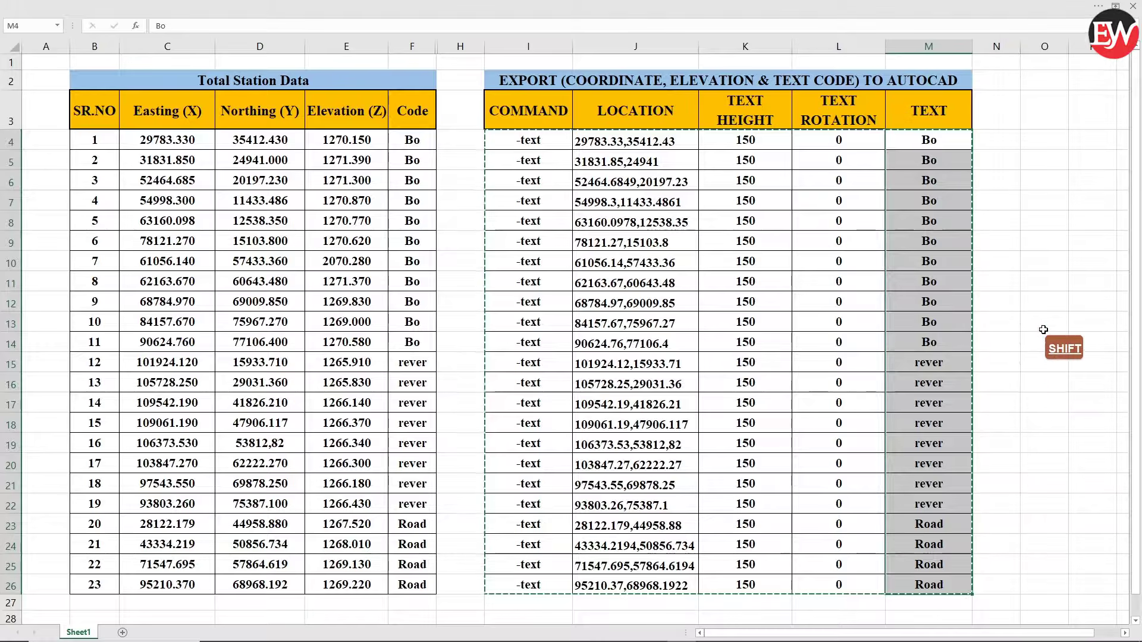
{"action": "key", "text": "Delete"}
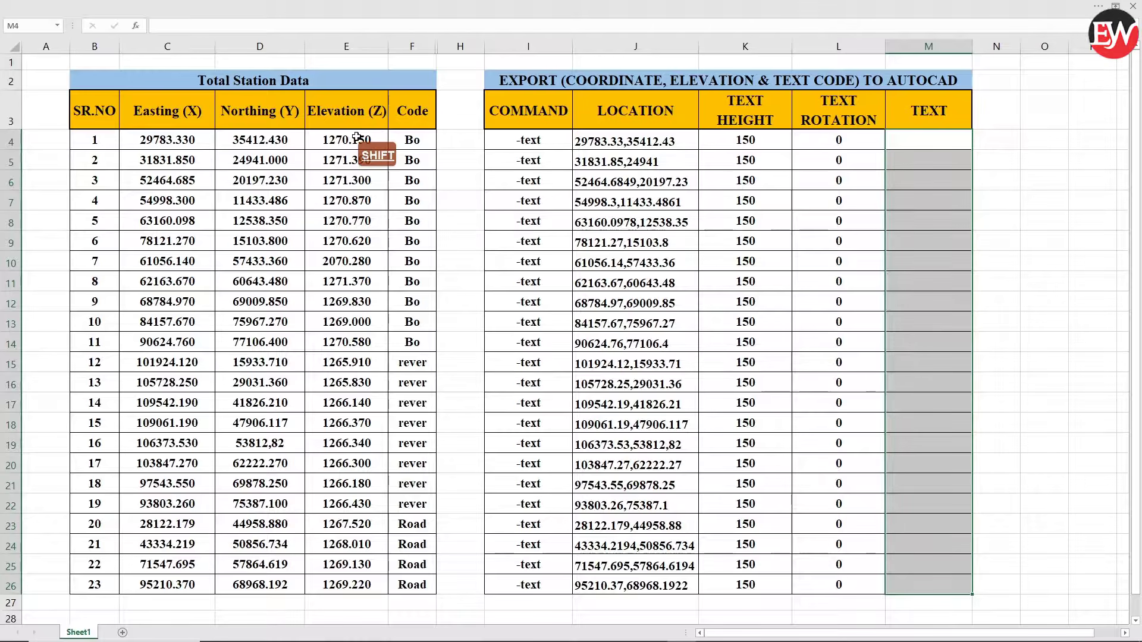
{"action": "left_click_drag", "start_coordinate": [357, 138], "coordinate": [350, 586]}
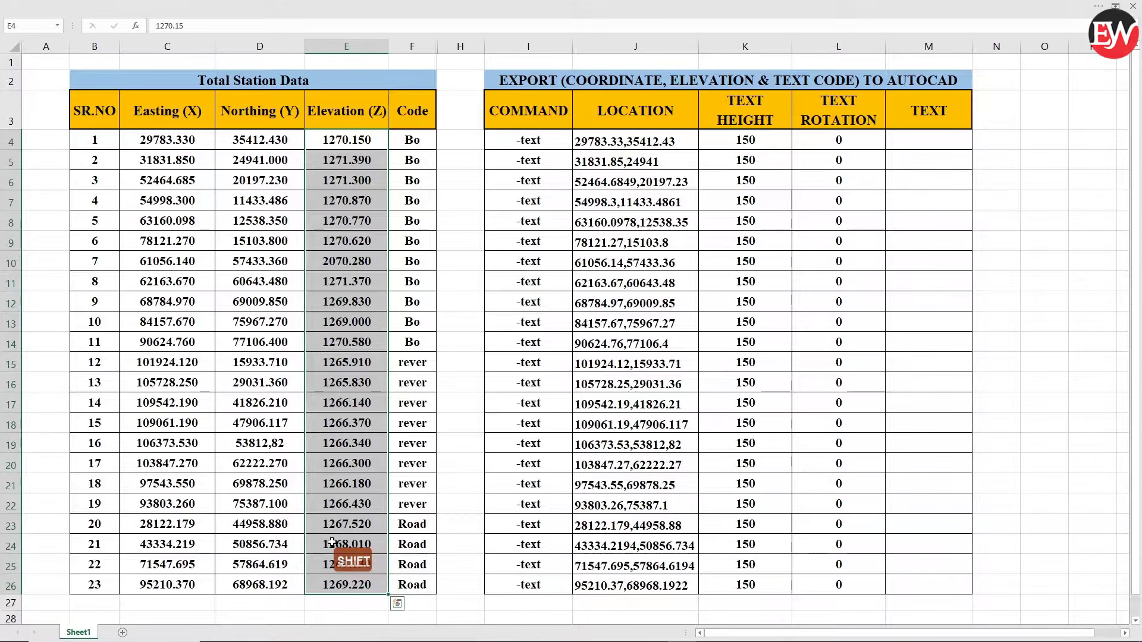
{"action": "left_click", "coordinate": [953, 142]}
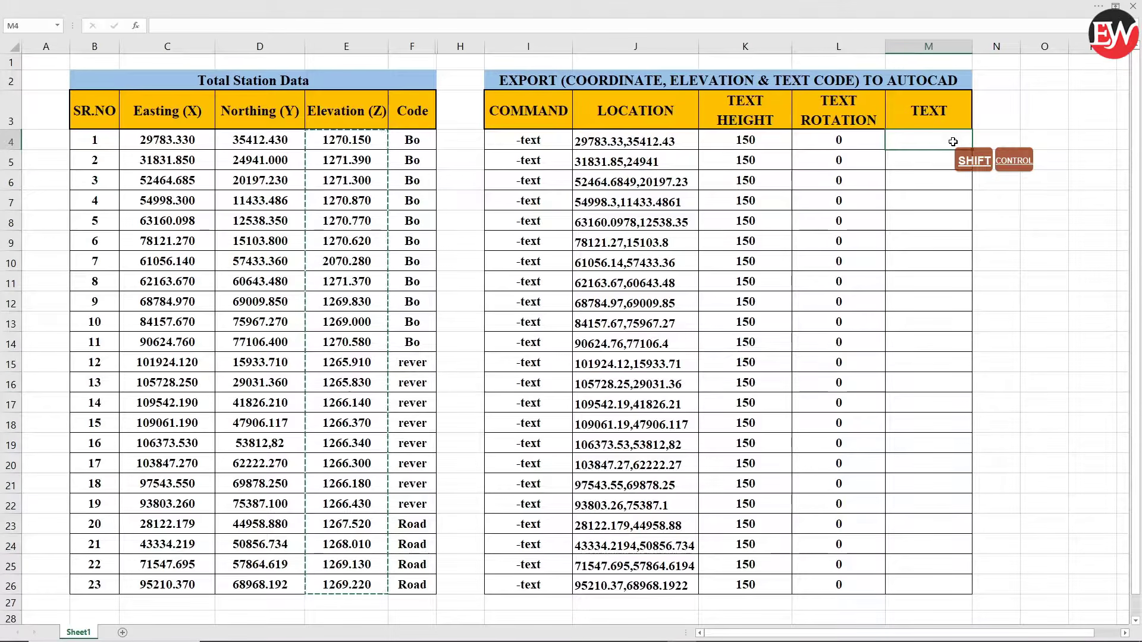
{"action": "key", "text": "ctrl+shift+v"}
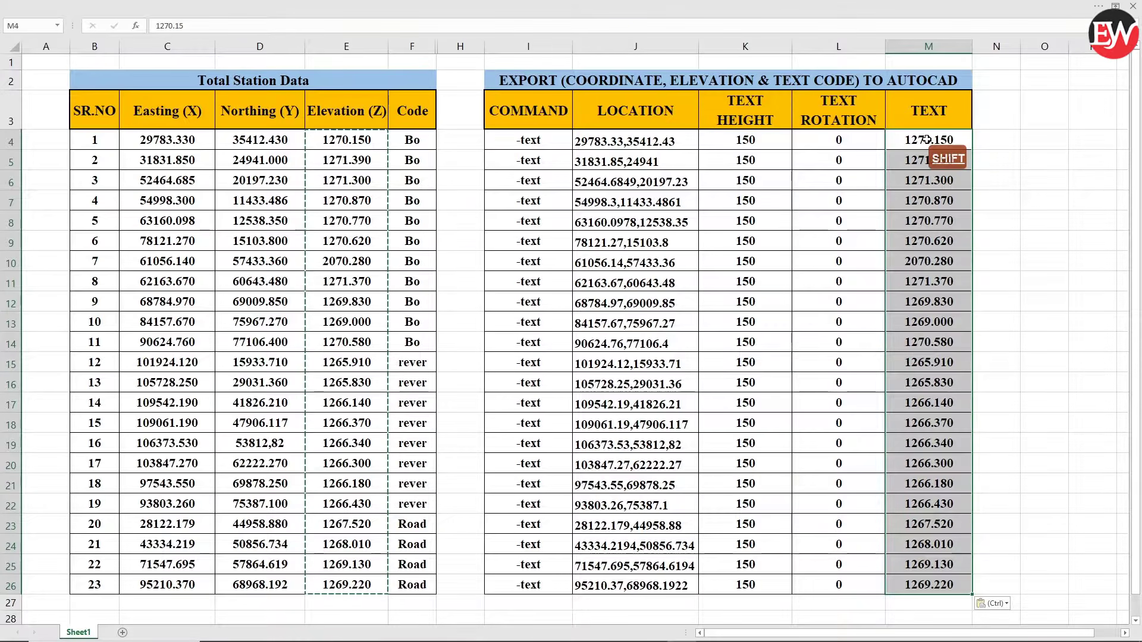
{"action": "left_click", "coordinate": [1042, 201]}
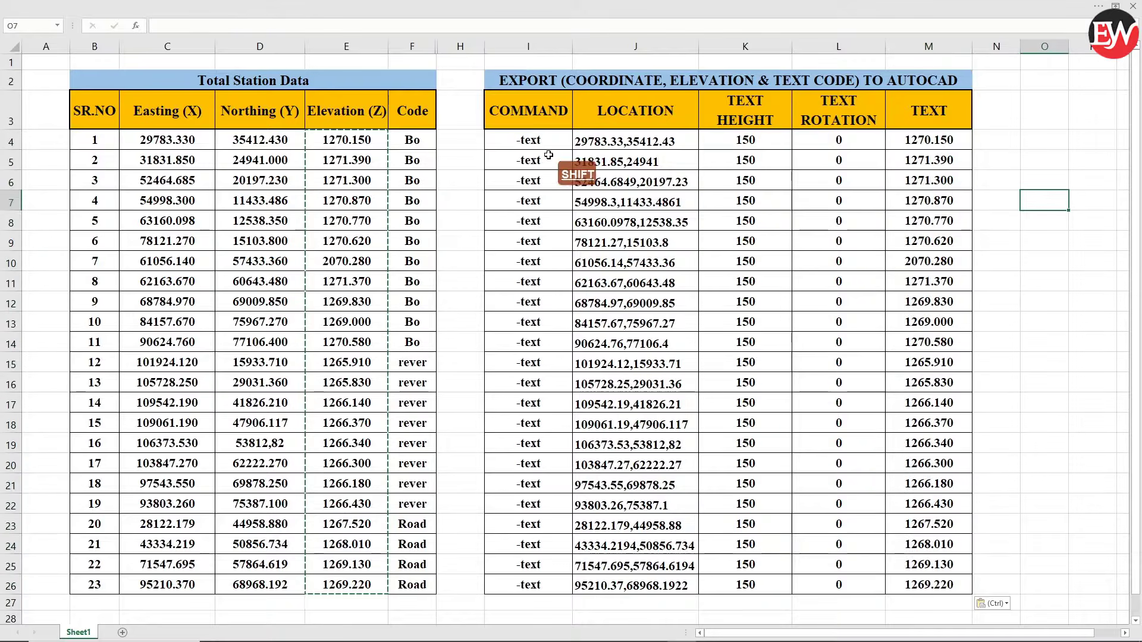
Copy the export table's 23 rows from COMMAND to TEXT and run them on AutoCAD's command line to place the elevation labels.
{"action": "left_click_drag", "start_coordinate": [518, 138], "coordinate": [910, 582]}
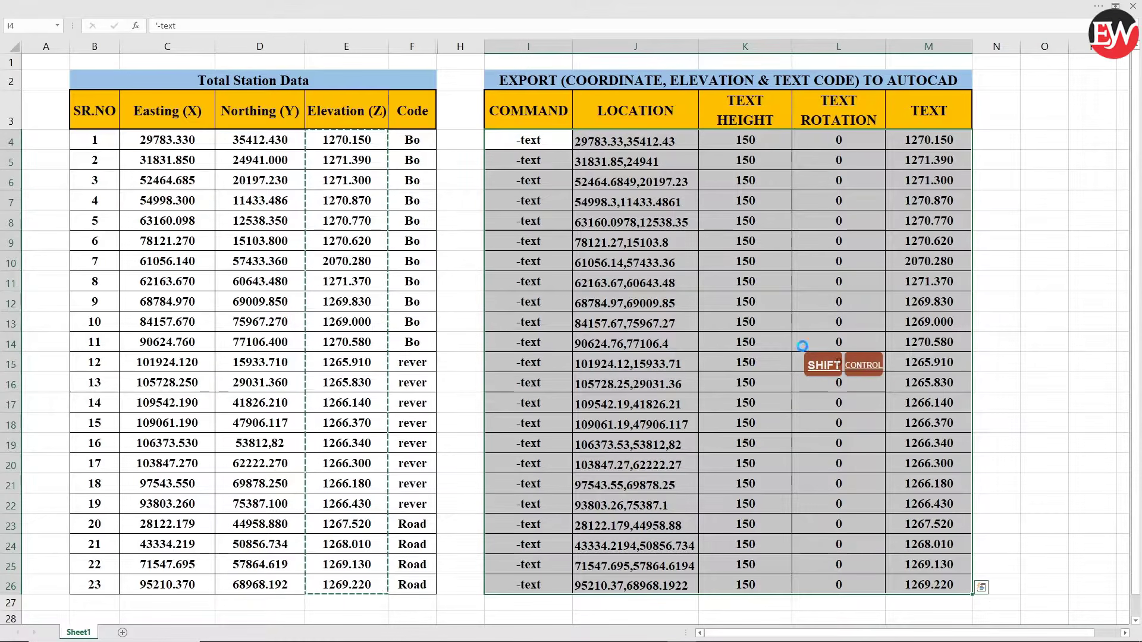
{"action": "key", "text": "ctrl+c"}
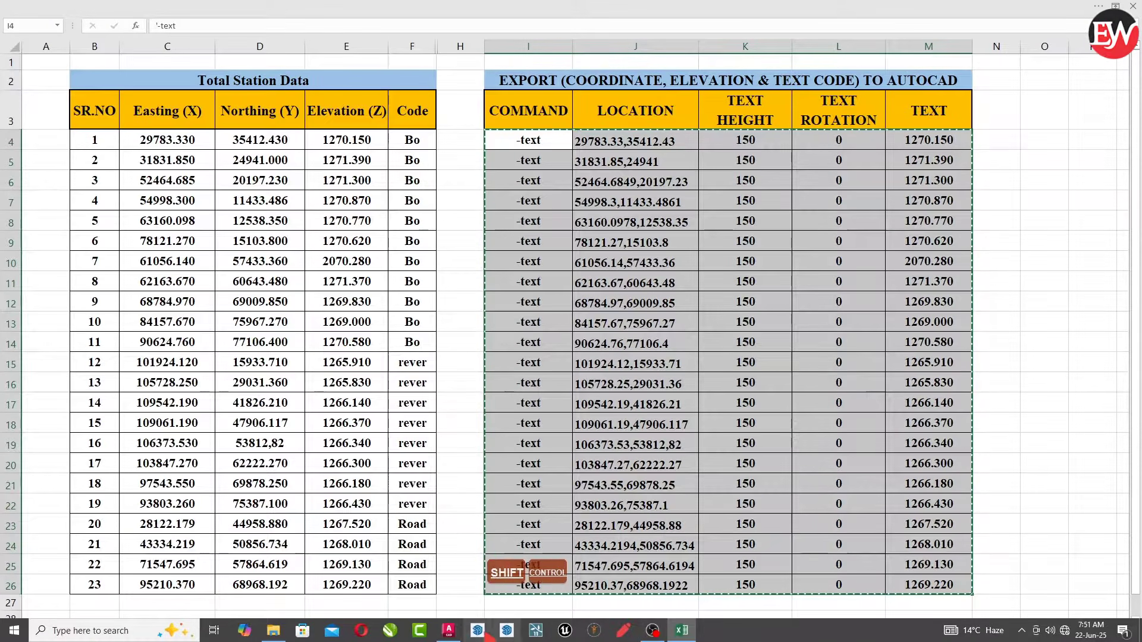
{"action": "left_click", "coordinate": [485, 633]}
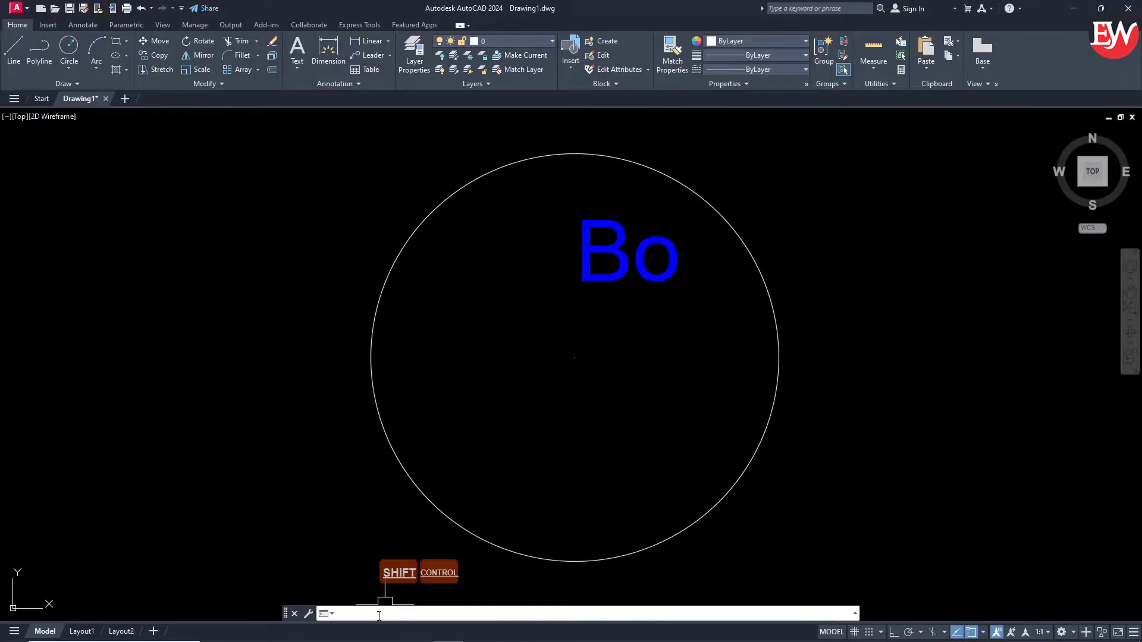
{"action": "key", "text": "ctrl+v"}
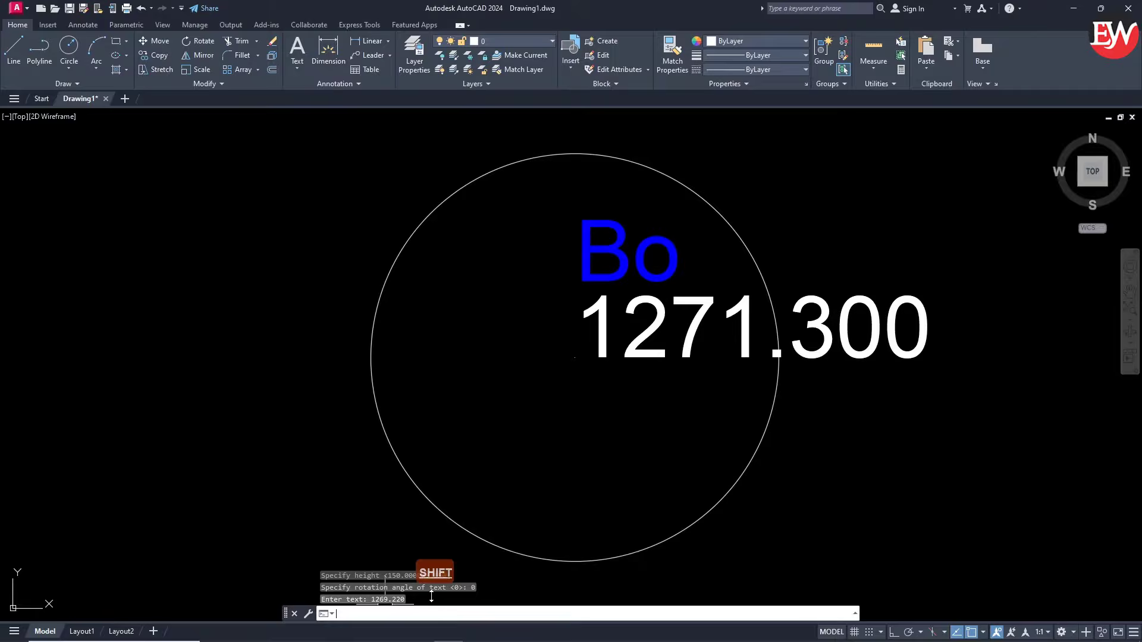
Select all the elevation labels similar to the 1271.390 text and assign them to the Elevation layer.
{"action": "scroll", "coordinate": [648, 429], "scroll_direction": "down", "scroll_amount": 10}
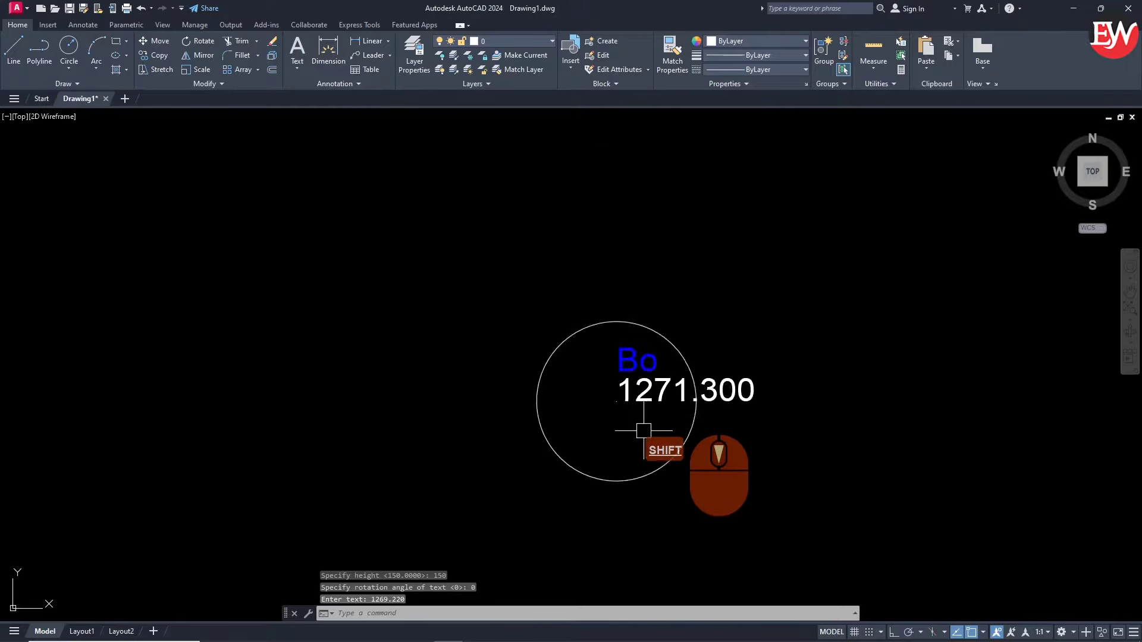
{"action": "scroll", "coordinate": [645, 434], "scroll_direction": "down", "scroll_amount": 2}
{"action": "scroll", "coordinate": [333, 372], "scroll_direction": "up", "scroll_amount": 12}
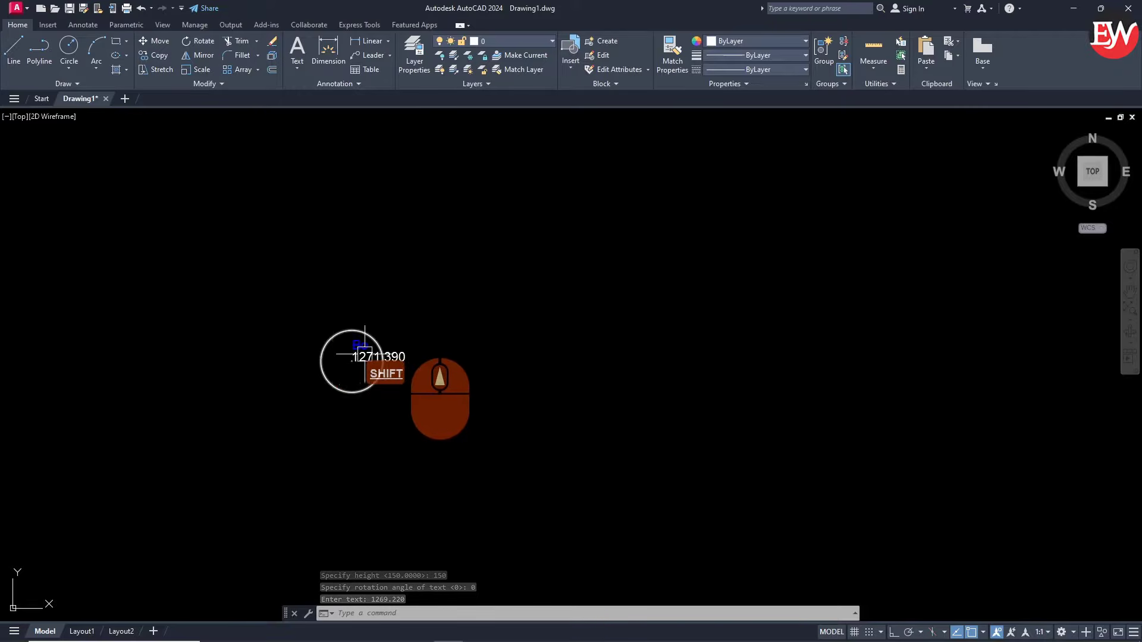
{"action": "scroll", "coordinate": [345, 374], "scroll_direction": "up", "scroll_amount": 3}
{"action": "scroll", "coordinate": [507, 418], "scroll_direction": "down", "scroll_amount": 3}
{"action": "scroll", "coordinate": [390, 357], "scroll_direction": "up", "scroll_amount": 3}
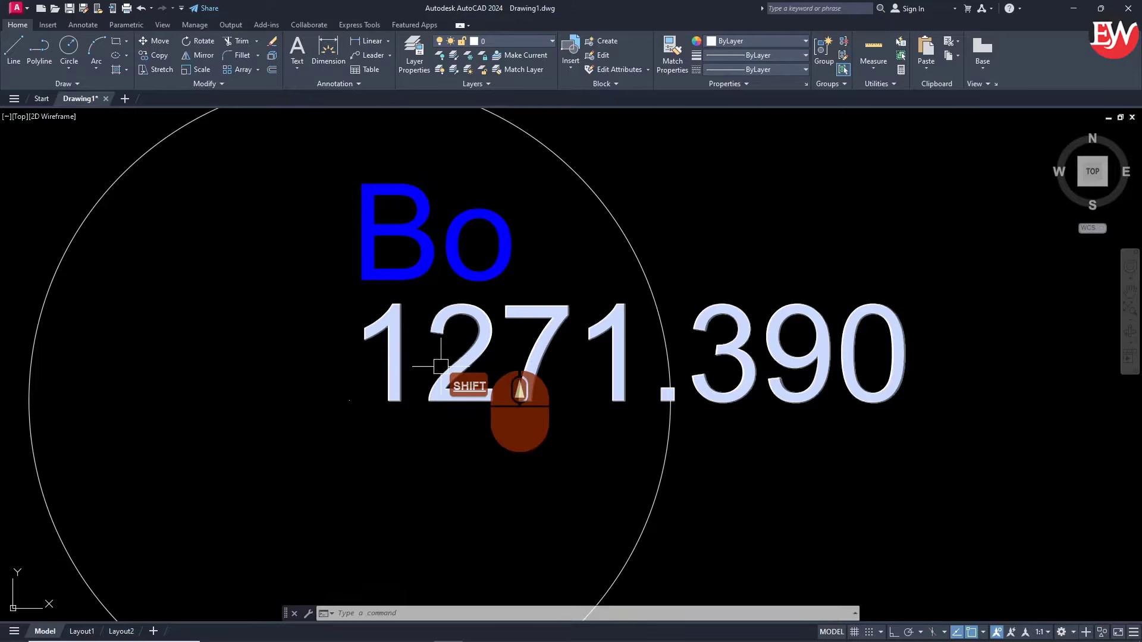
{"action": "left_click", "coordinate": [458, 364]}
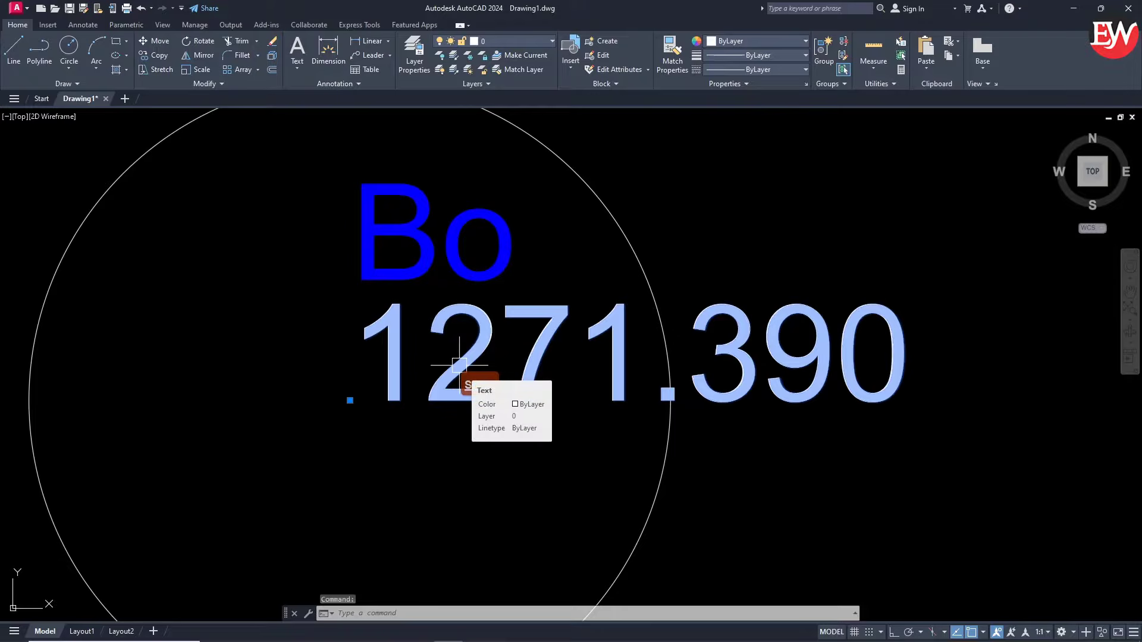
{"action": "right_click", "coordinate": [461, 367]}
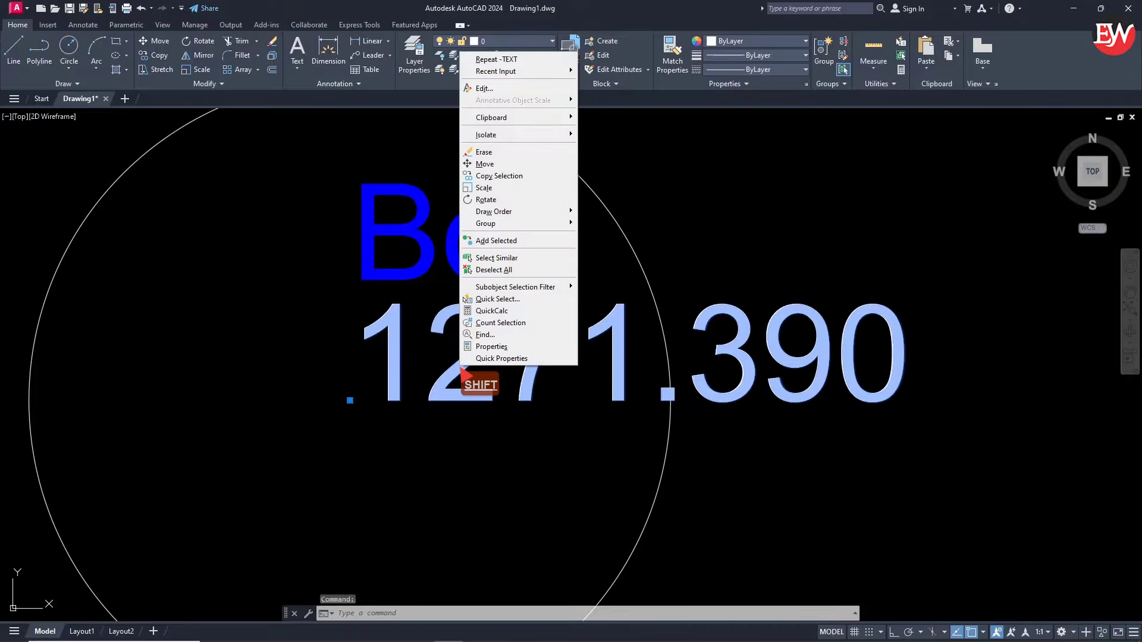
{"action": "left_click", "coordinate": [498, 258]}
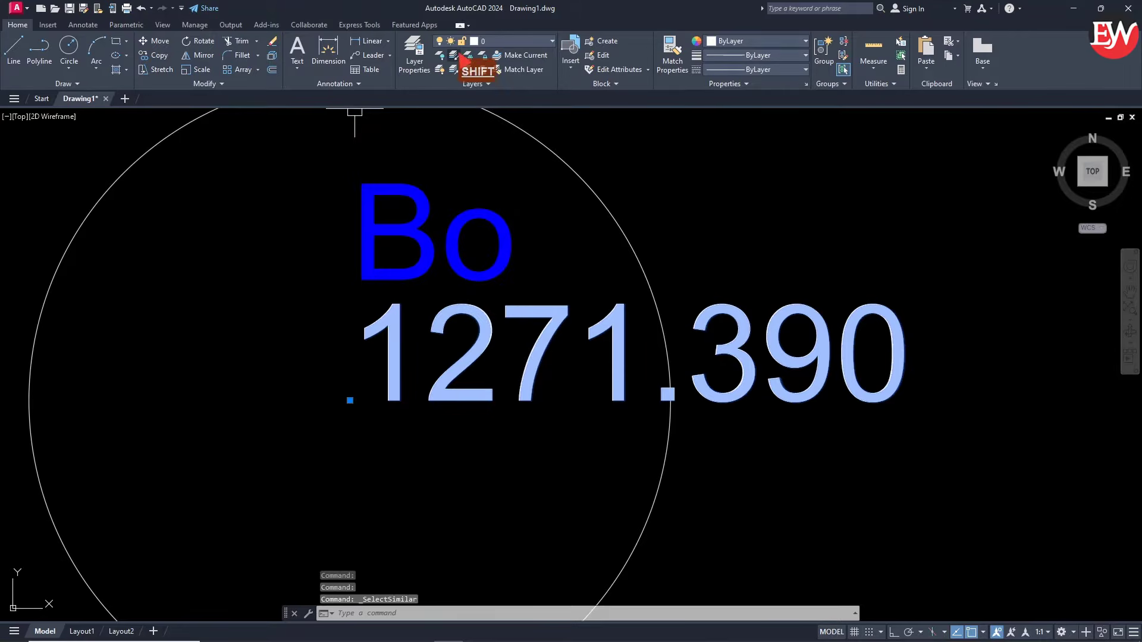
{"action": "left_click", "coordinate": [485, 42]}
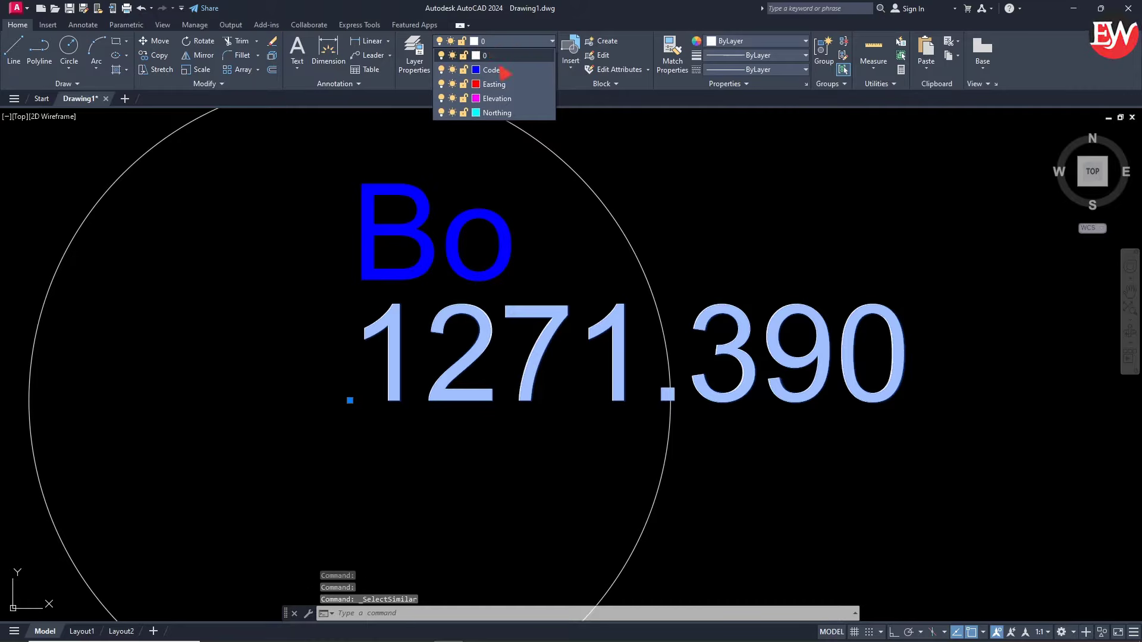
{"action": "left_click", "coordinate": [497, 98]}
{"action": "scroll", "coordinate": [568, 419], "scroll_direction": "down", "scroll_amount": 2}
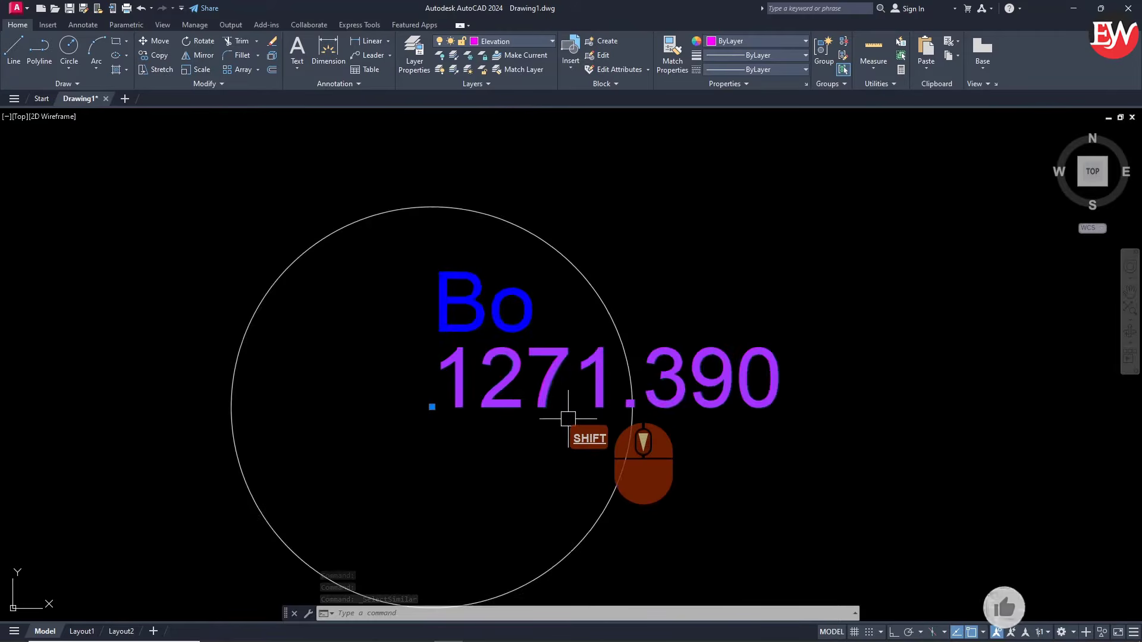
{"action": "scroll", "coordinate": [568, 419], "scroll_direction": "down", "scroll_amount": 2}
{"action": "middle_click_drag", "start_coordinate": [565, 443], "coordinate": [708, 430]}
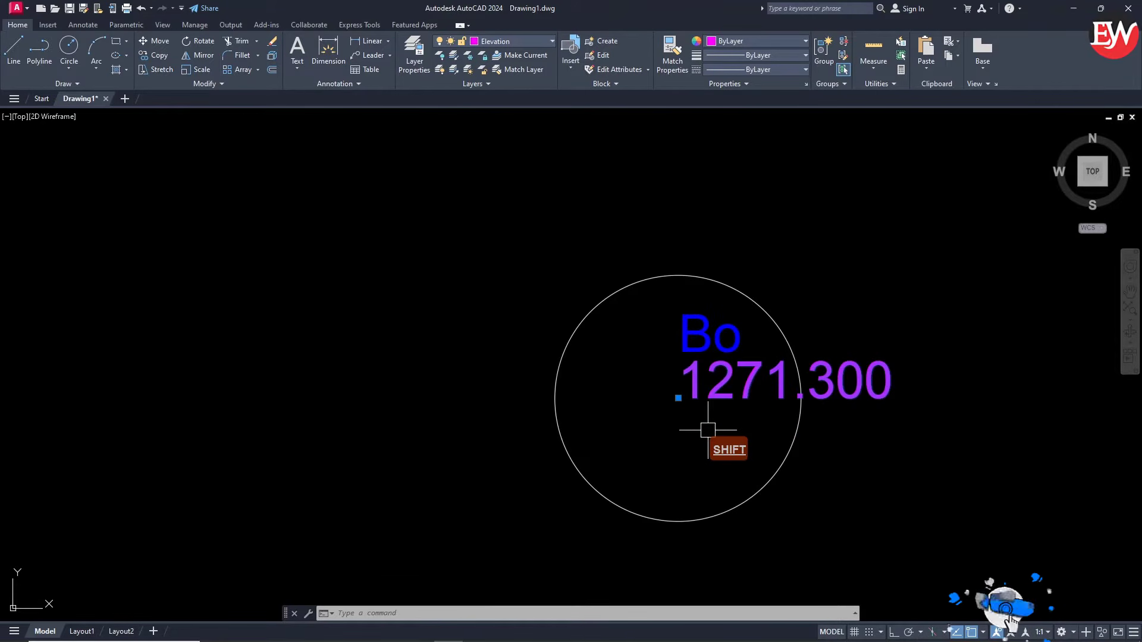